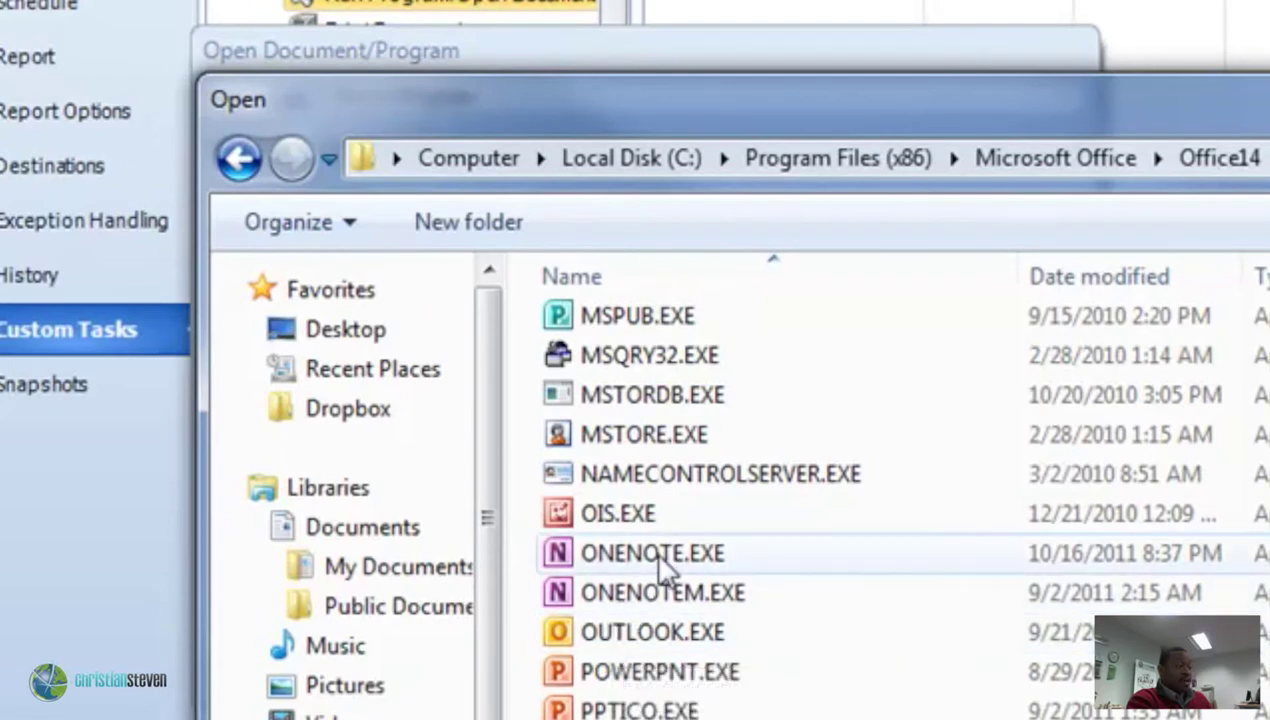
Choose ONENOTE.EXE as the program, keeping the Office14 folder as its working folder.
{"action": "double_click", "coordinate": [644, 558]}
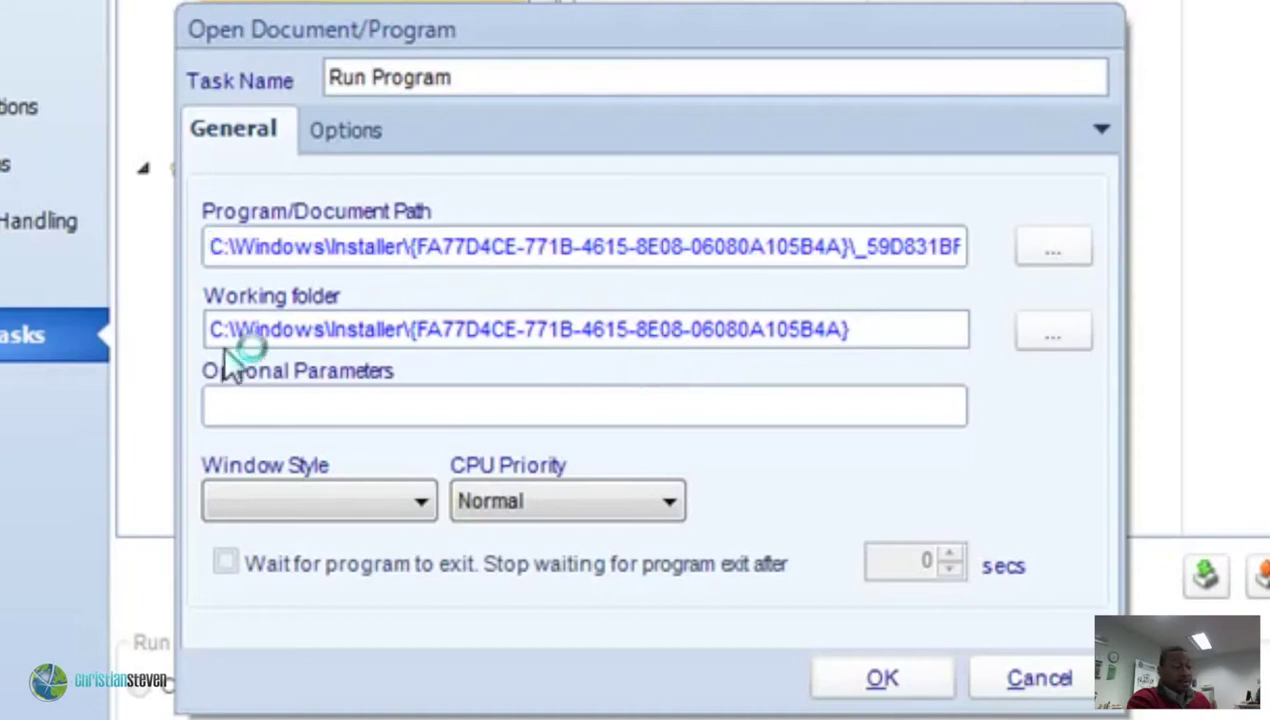
{"action": "left_click_drag", "start_coordinate": [216, 330], "coordinate": [946, 316]}
{"action": "left_click", "coordinate": [1063, 342]}
{"action": "left_click_drag", "start_coordinate": [840, 328], "coordinate": [833, 442]}
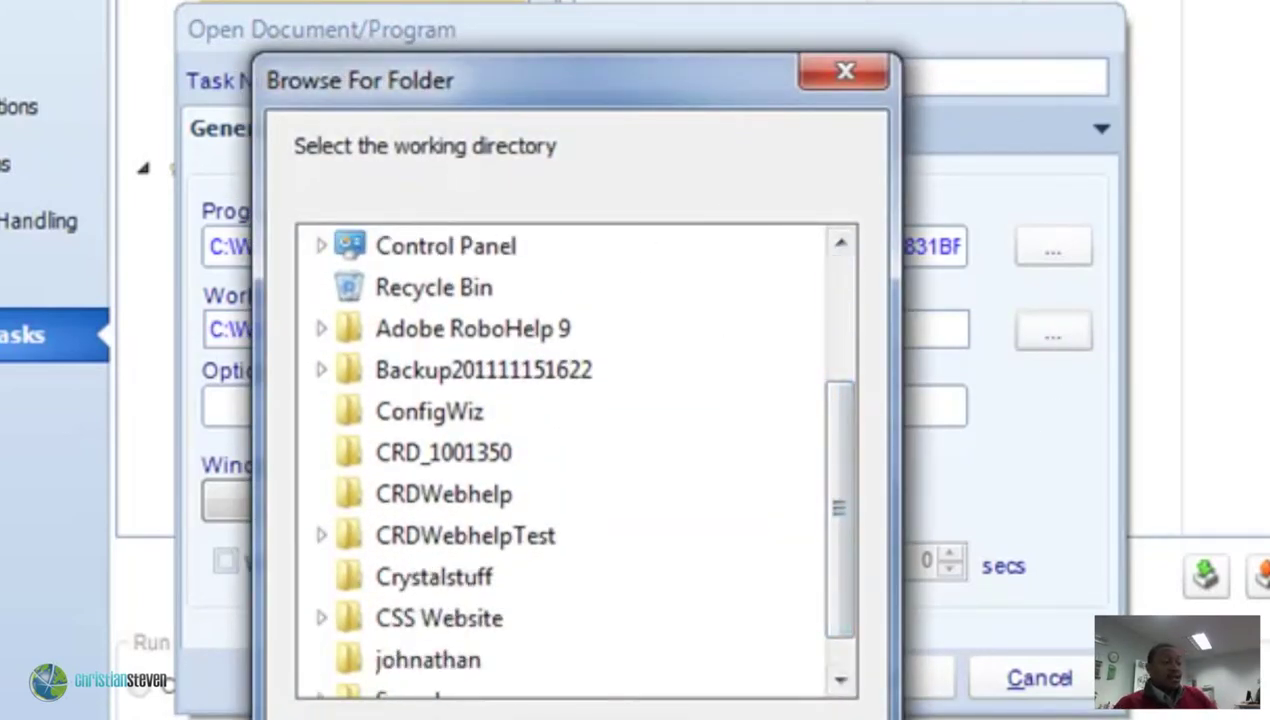
{"action": "key", "text": "Escape"}
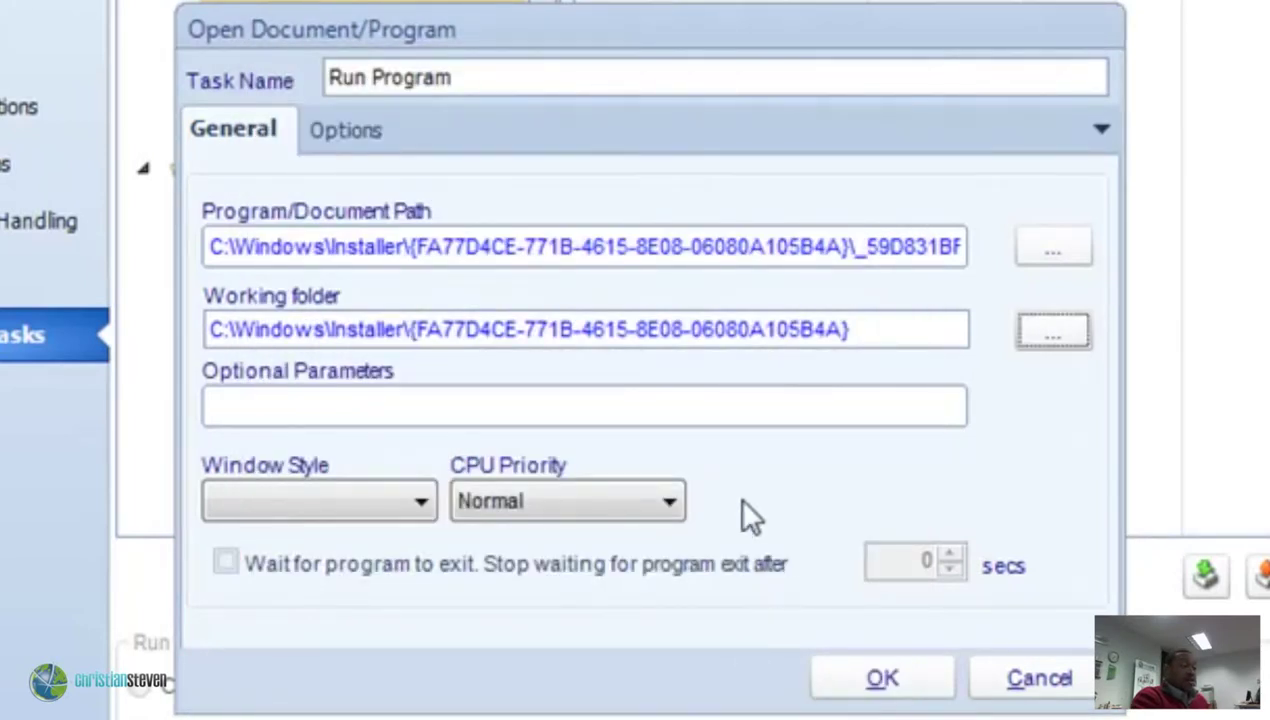
{"action": "left_click", "coordinate": [317, 402]}
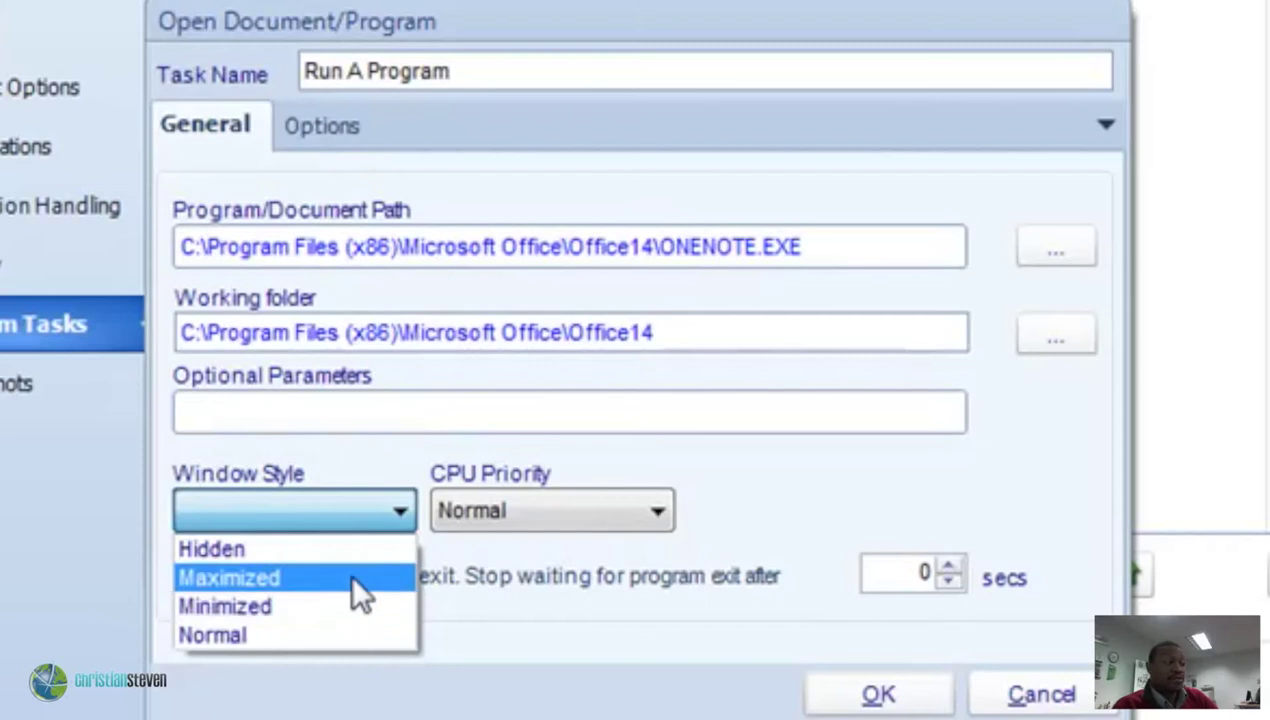
Set Window Style to Maximized and CPU Priority to Above Normal, leaving 'Wait for program to exit' on.
{"action": "left_click", "coordinate": [346, 579]}
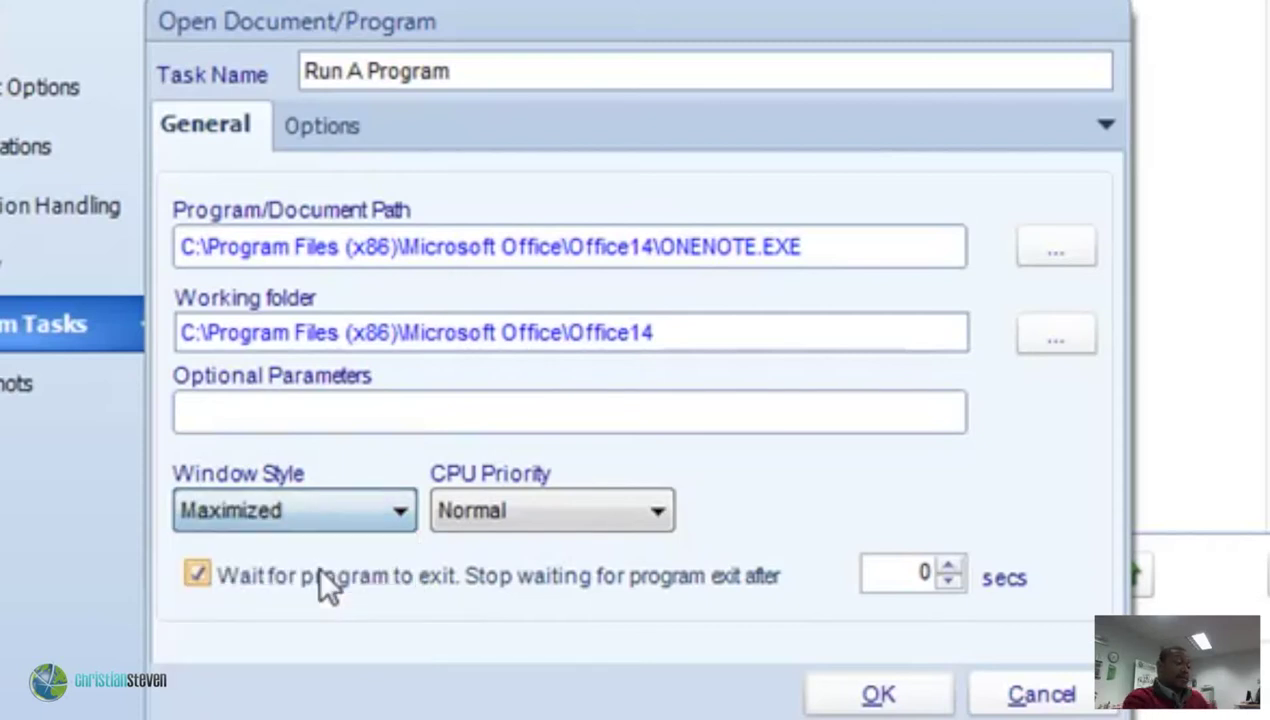
{"action": "left_click", "coordinate": [538, 530]}
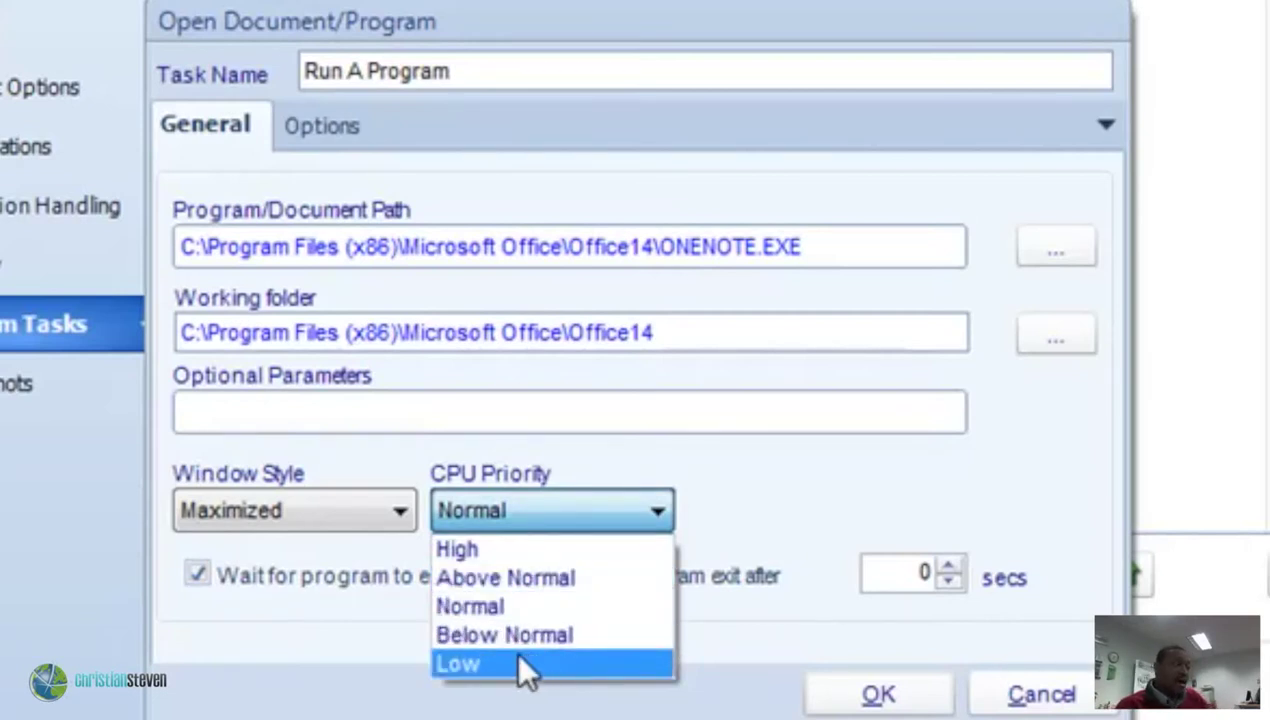
{"action": "left_click", "coordinate": [594, 578]}
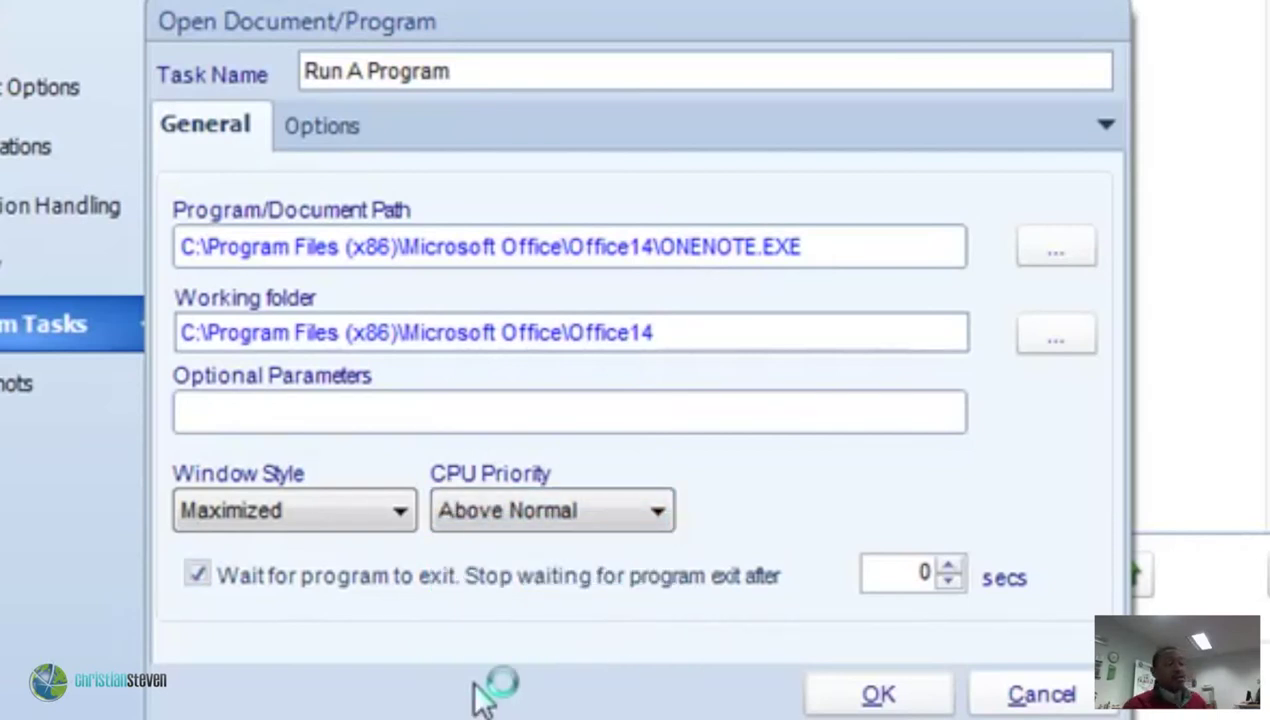
{"action": "left_click", "coordinate": [275, 581]}
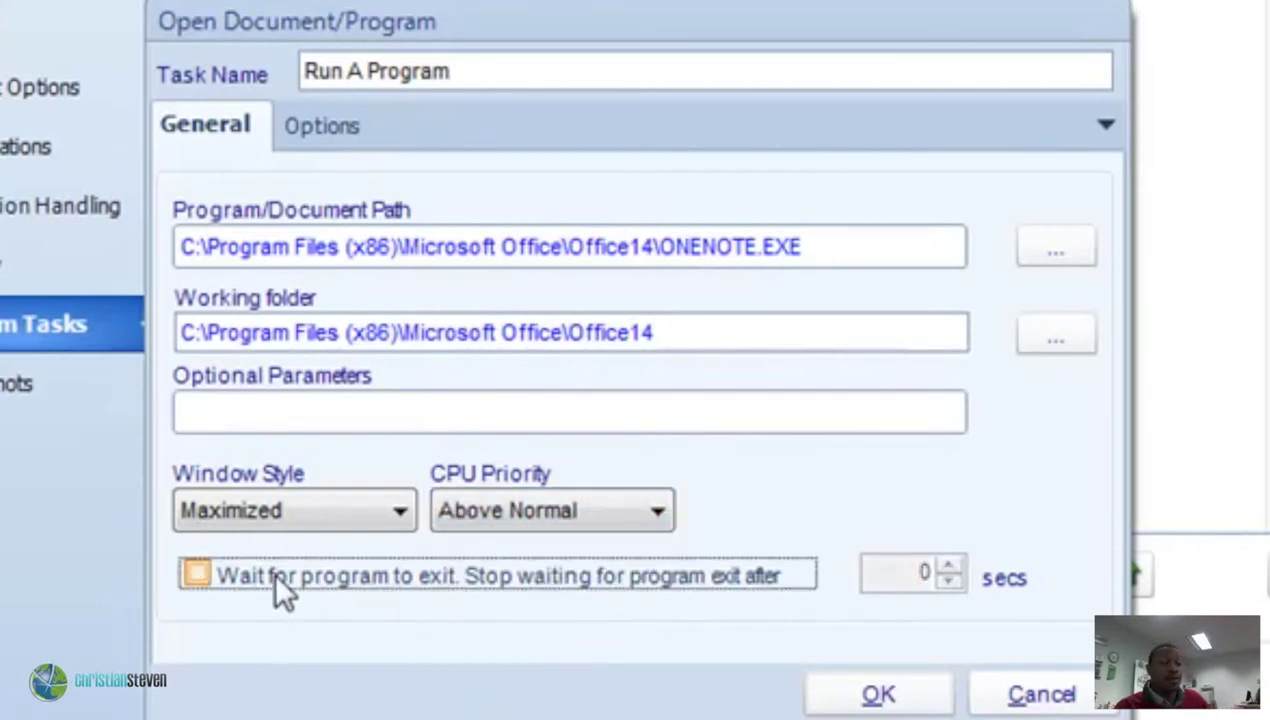
{"action": "left_click", "coordinate": [277, 581]}
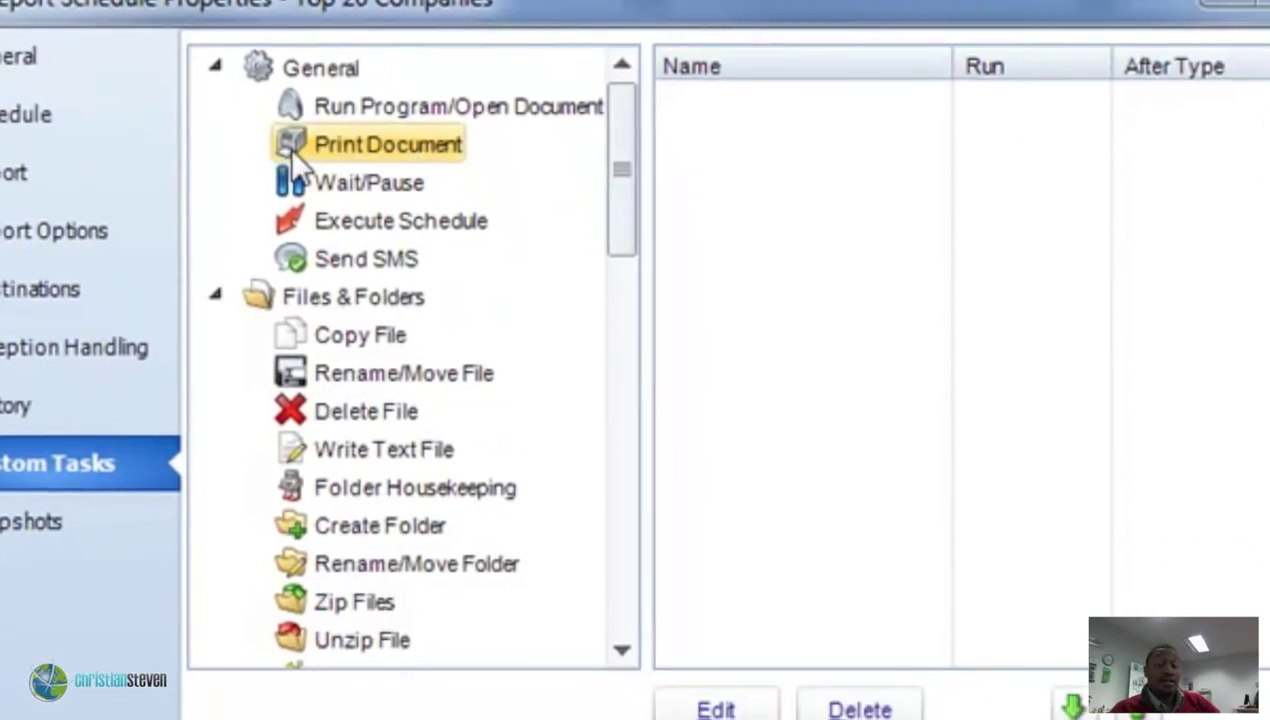
Add a Print Document task named 'print' that uses the \\MALLARD\Lexmark X560n printer.
{"action": "left_click_drag", "start_coordinate": [325, 264], "coordinate": [905, 290]}
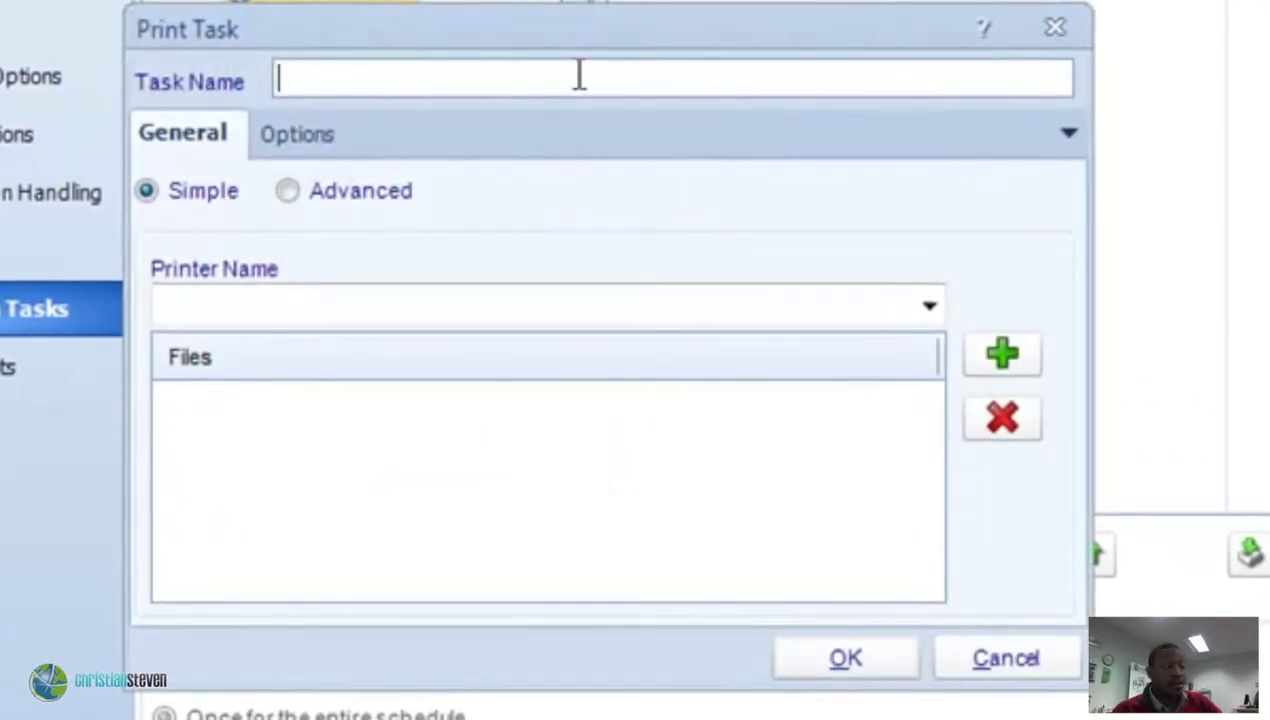
{"action": "type", "text": "print"}
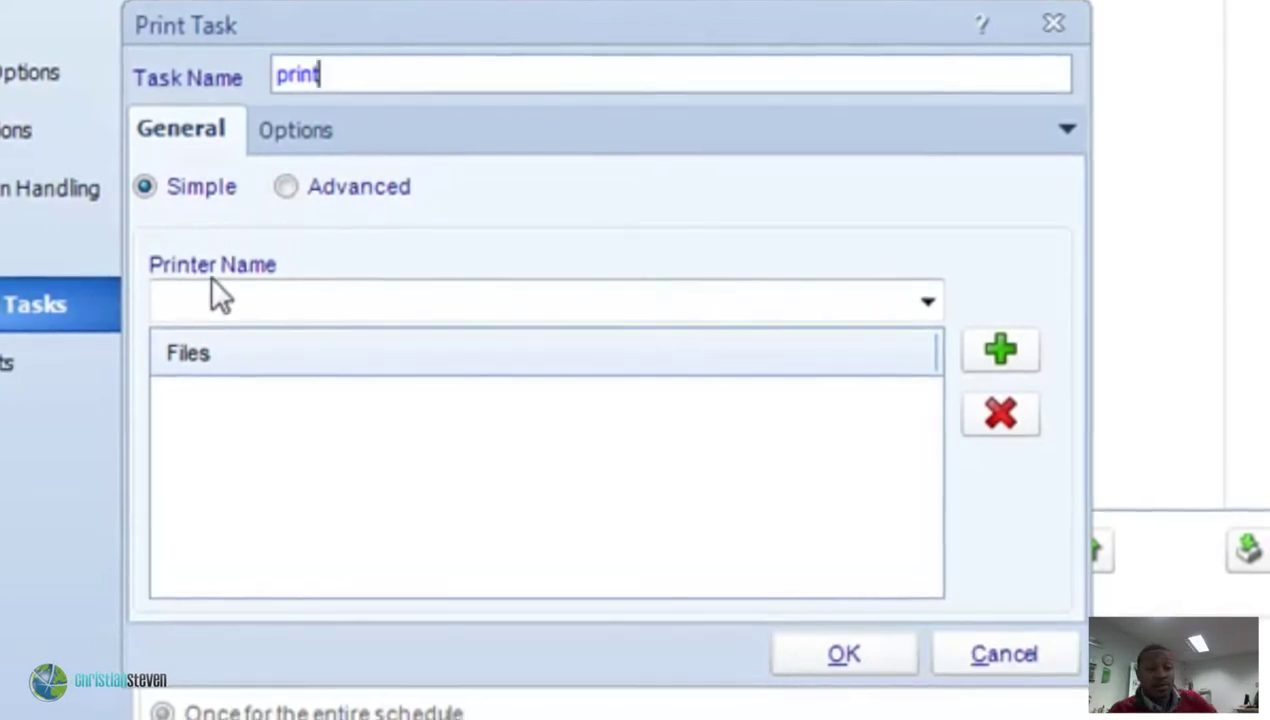
{"action": "left_click", "coordinate": [925, 304]}
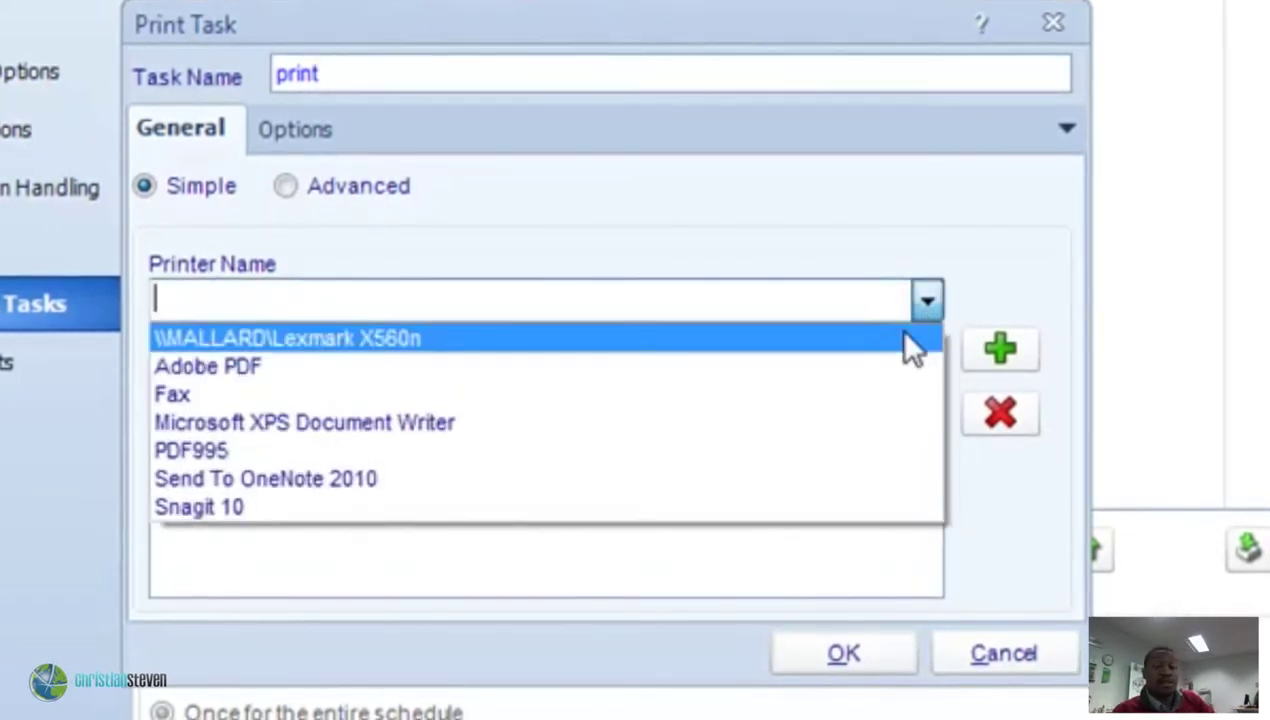
{"action": "left_click", "coordinate": [843, 343]}
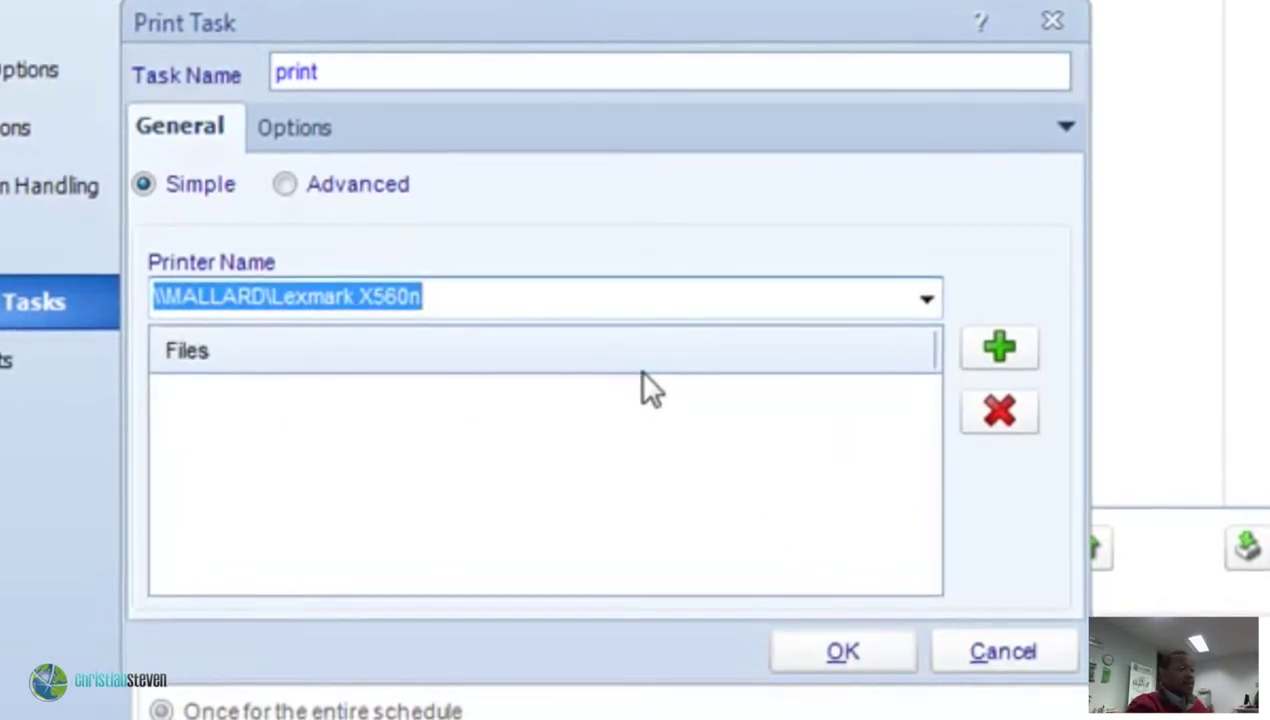
{"action": "left_click", "coordinate": [1020, 348]}
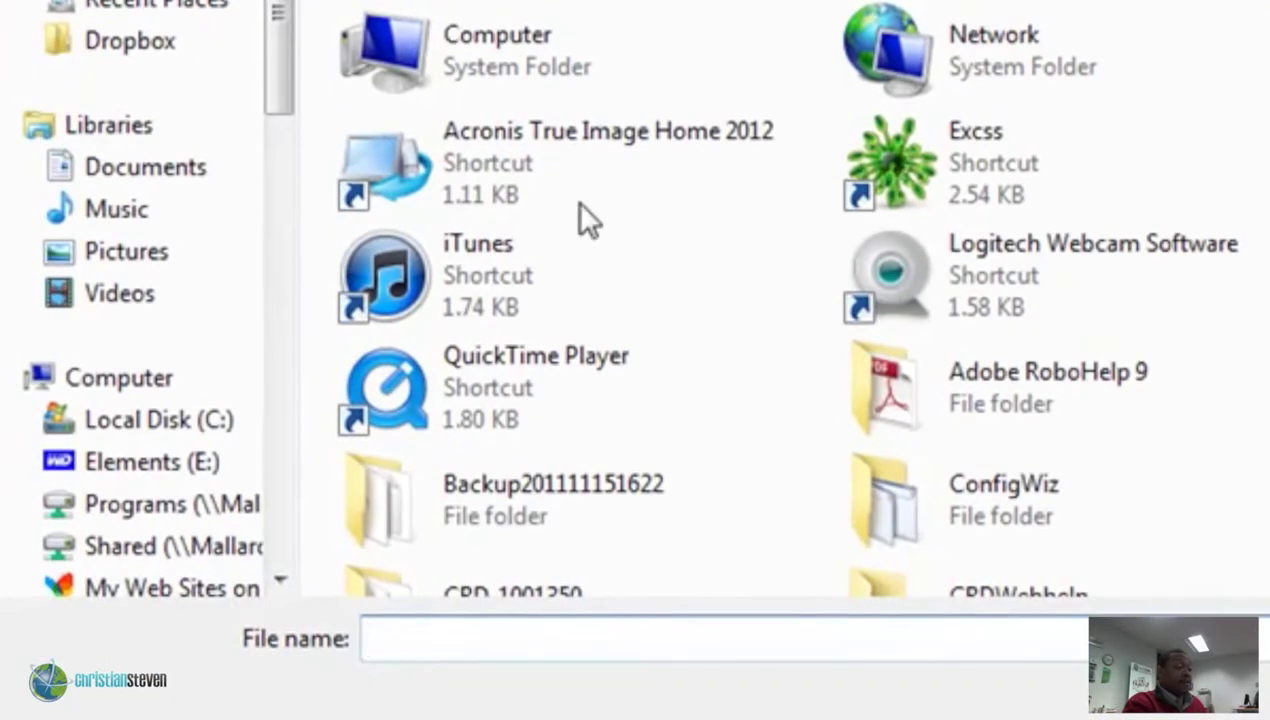
Add the Contacts spreadsheet from the Desktop to the print task's files.
{"action": "scroll", "coordinate": [1125, 350], "scroll_direction": "down", "scroll_amount": 5}
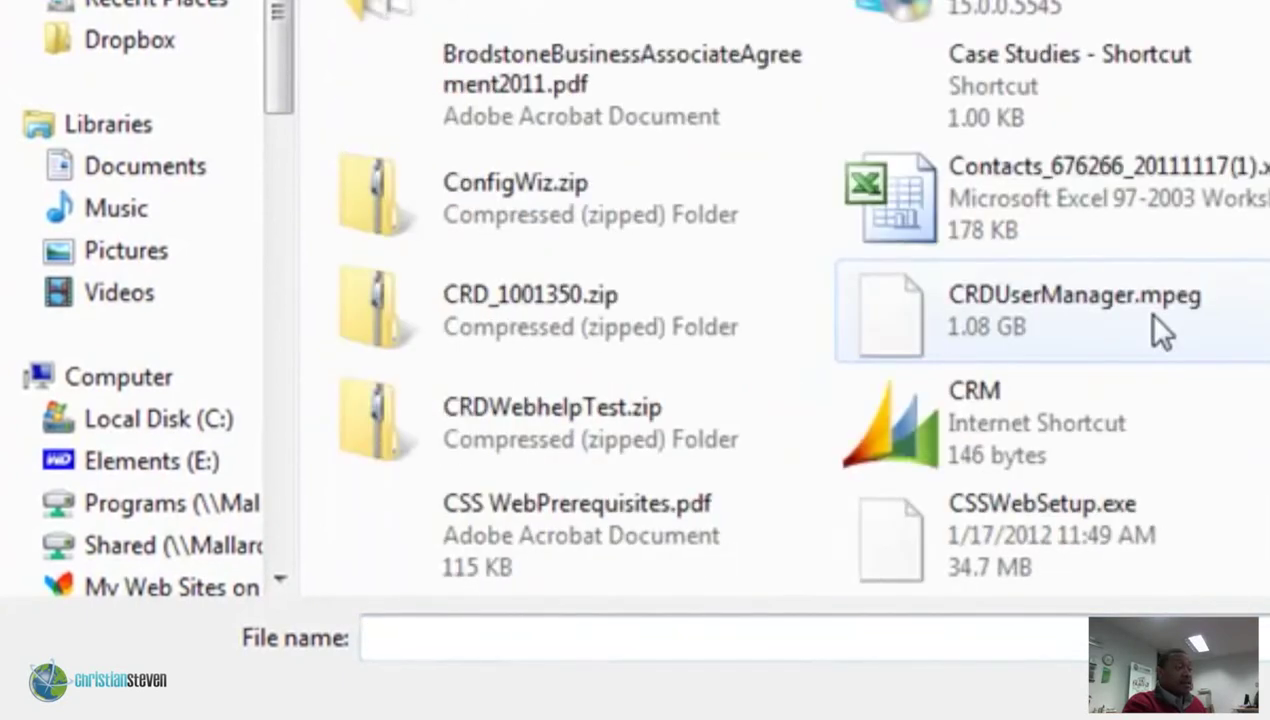
{"action": "scroll", "coordinate": [1148, 314], "scroll_direction": "up", "scroll_amount": 3}
{"action": "scroll", "coordinate": [1100, 300], "scroll_direction": "down", "scroll_amount": 4}
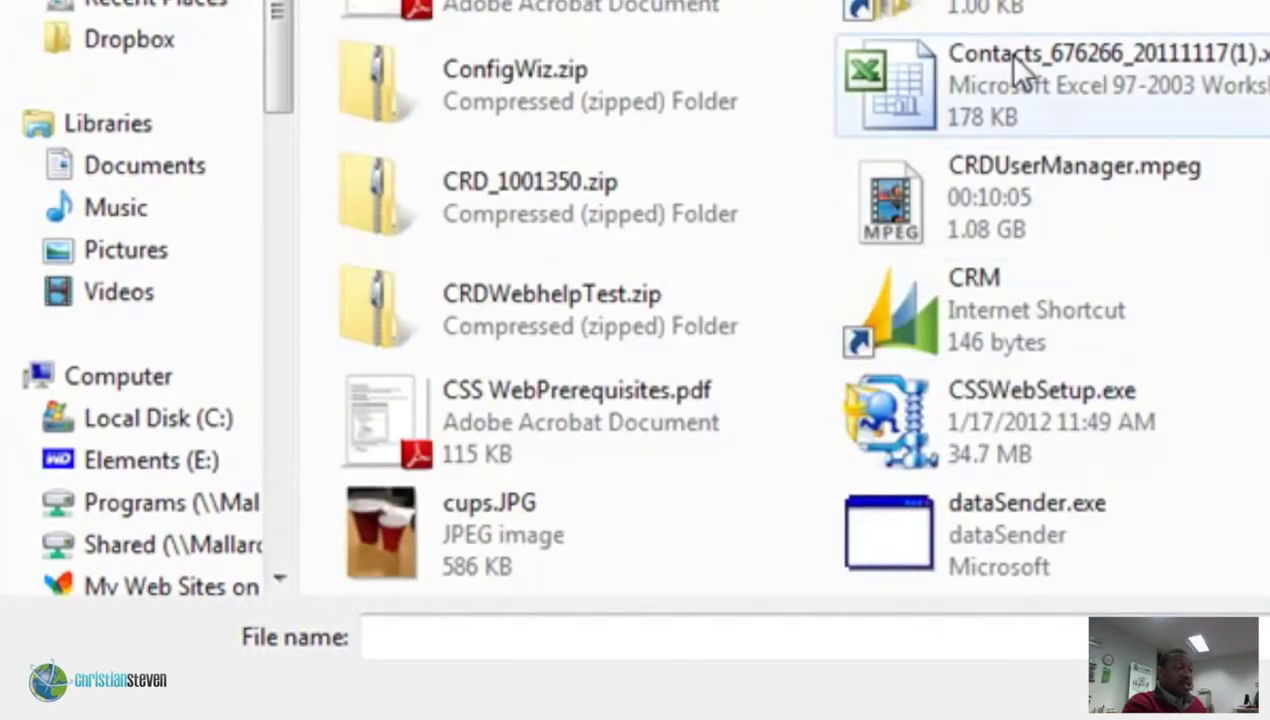
{"action": "double_click", "coordinate": [1015, 57]}
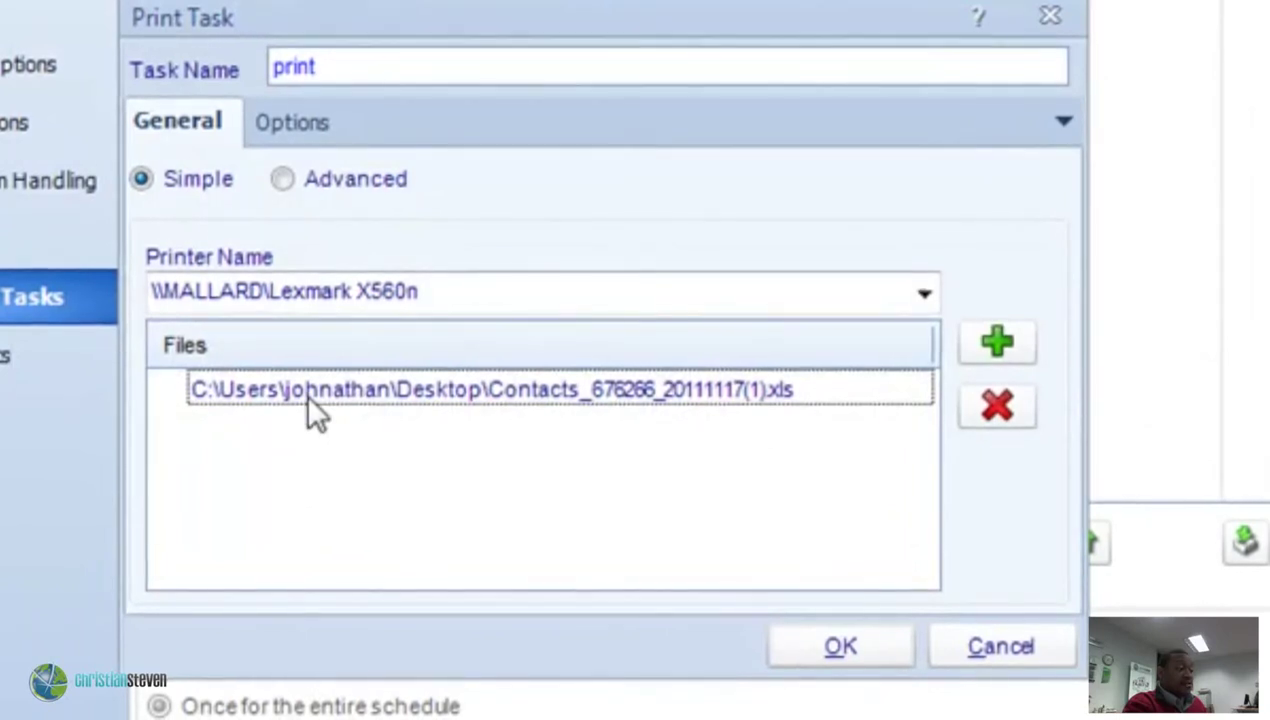
Pick another file for printing, then switch the print task to Advanced file selection.
{"action": "left_click", "coordinate": [997, 342]}
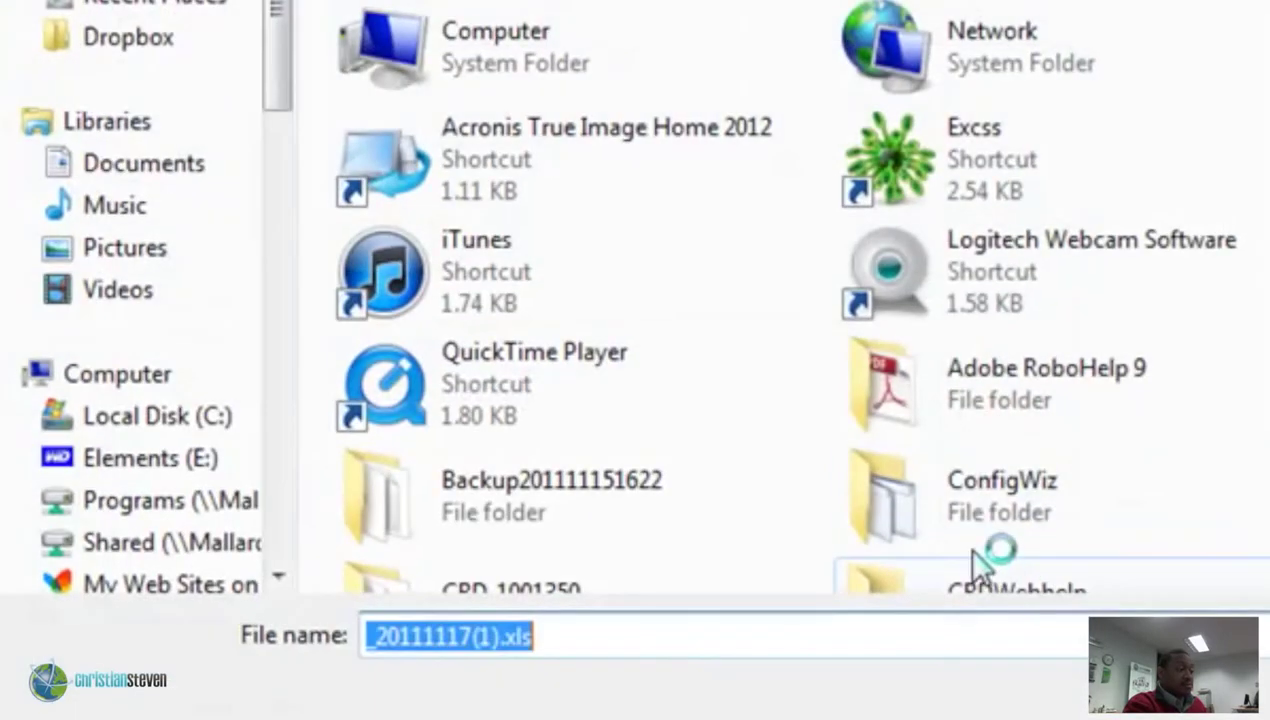
{"action": "left_click", "coordinate": [1118, 250]}
{"action": "scroll", "coordinate": [1118, 264], "scroll_direction": "down", "scroll_amount": 5}
{"action": "scroll", "coordinate": [1126, 278], "scroll_direction": "up", "scroll_amount": 5}
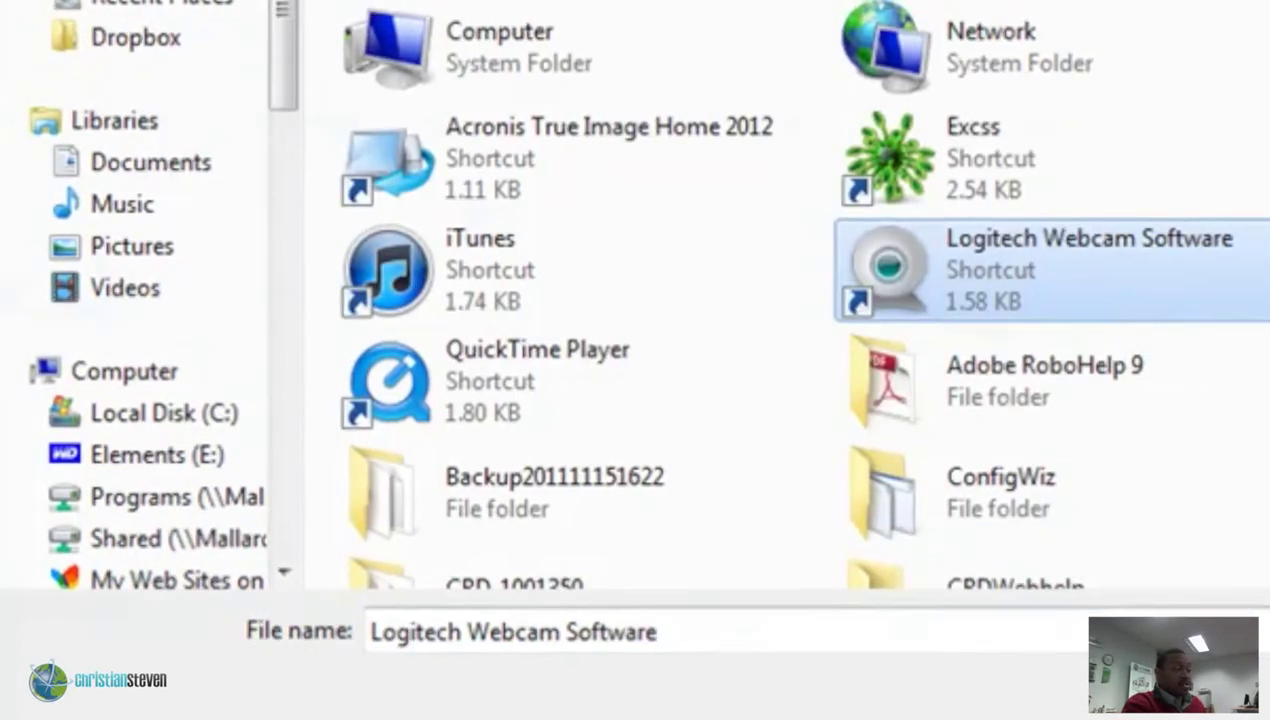
{"action": "key", "text": "Return"}
{"action": "left_click", "coordinate": [298, 179]}
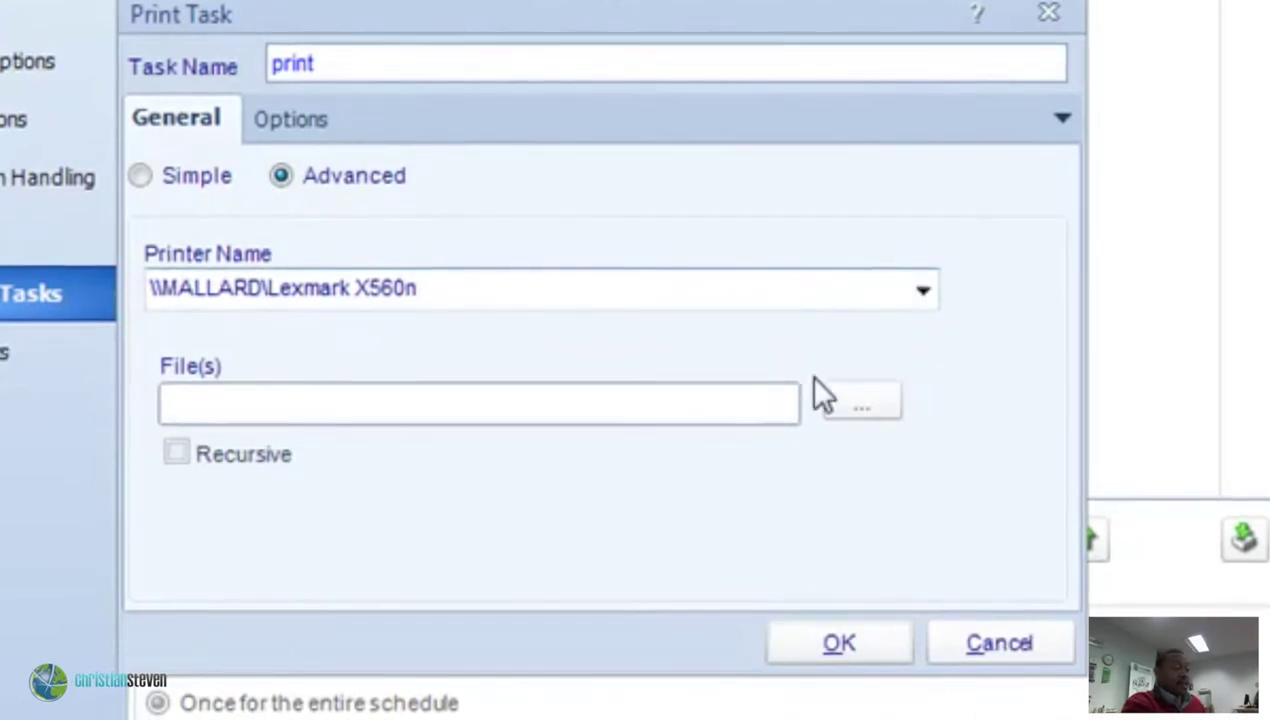
Choose the file to print for the Advanced mode File(s) path.
{"action": "left_click", "coordinate": [850, 405]}
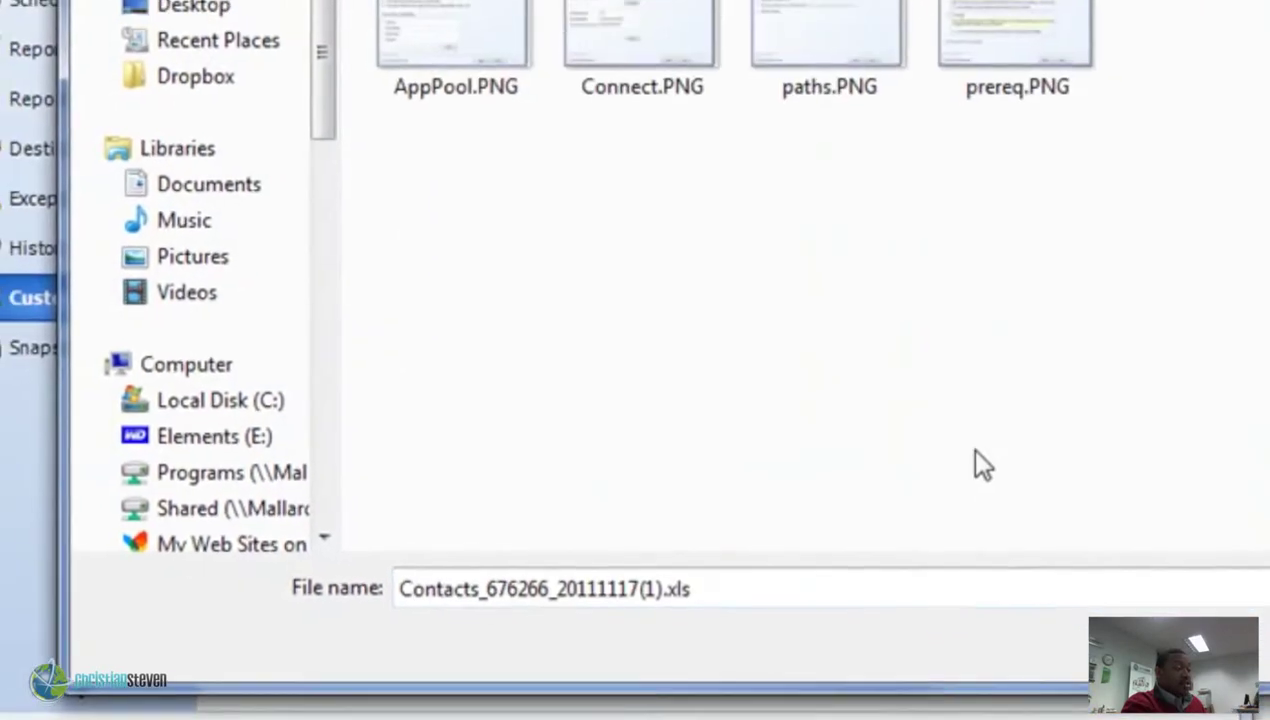
{"action": "left_click", "coordinate": [453, 25]}
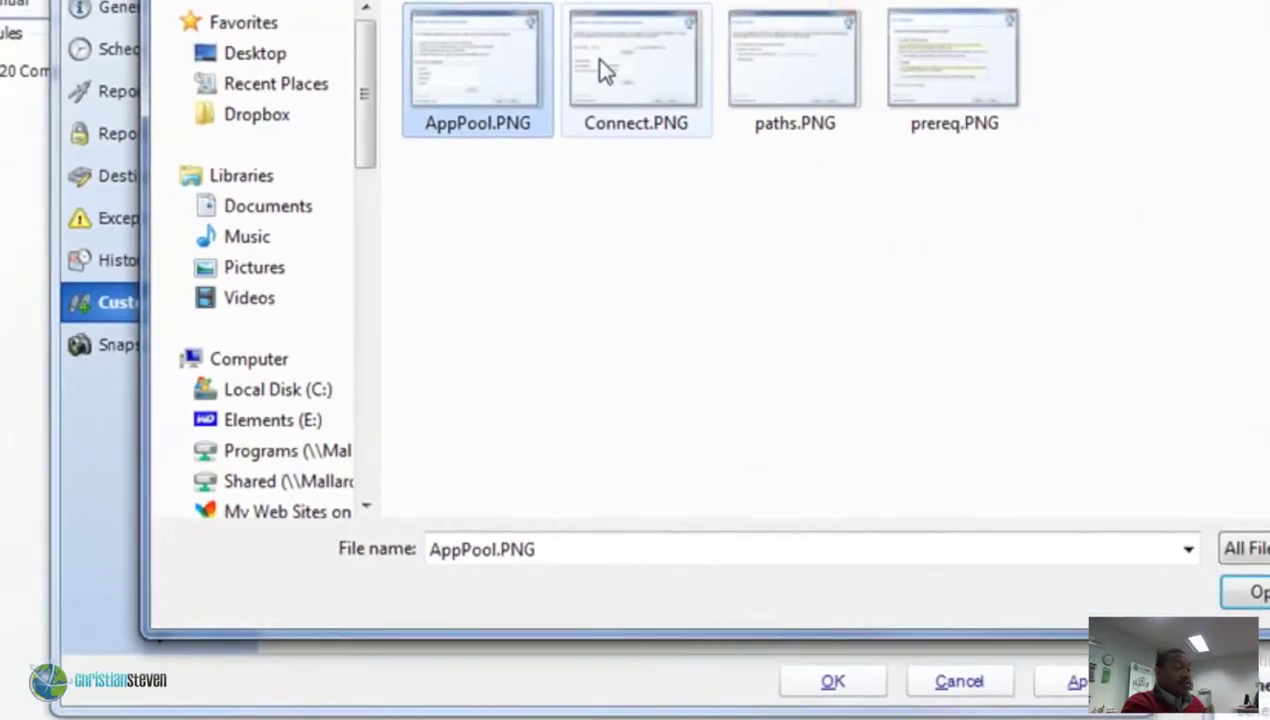
{"action": "left_click", "coordinate": [615, 30]}
{"action": "left_click", "coordinate": [865, 25]}
{"action": "left_click", "coordinate": [896, 105]}
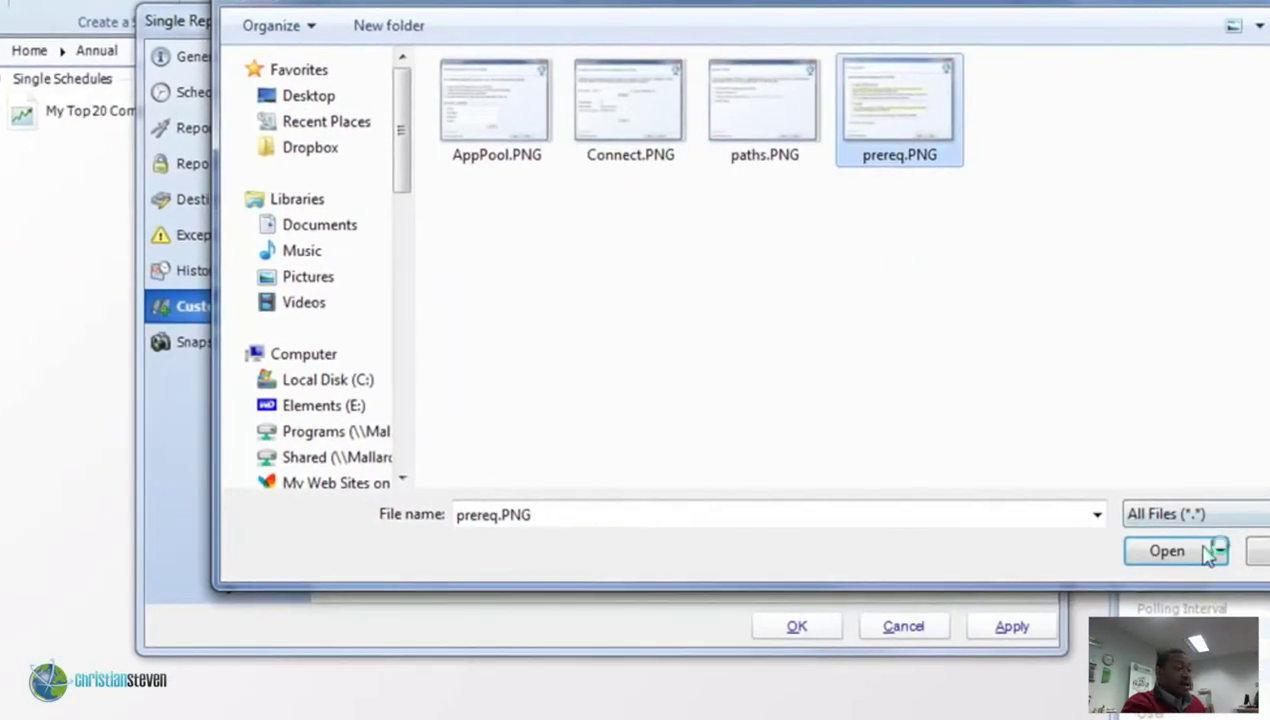
{"action": "left_click", "coordinate": [1162, 549]}
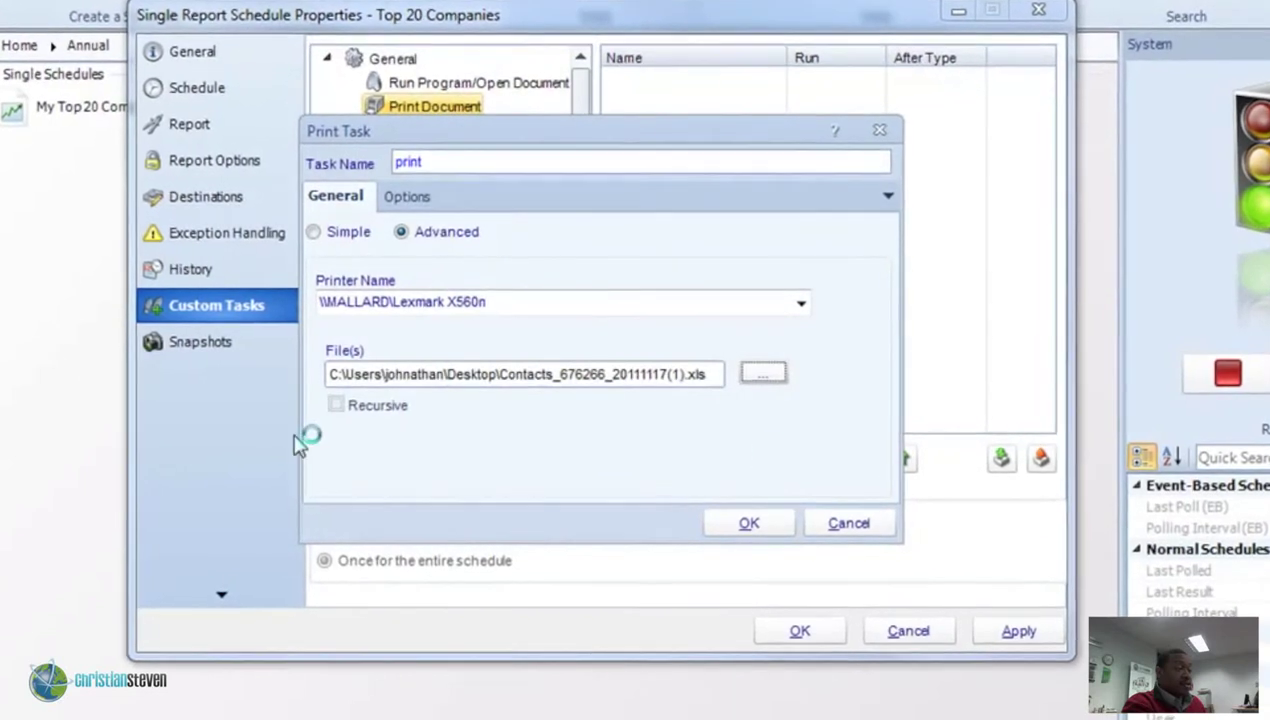
Turn on Recursive to include subfolders and save the print task.
{"action": "left_click", "coordinate": [338, 404]}
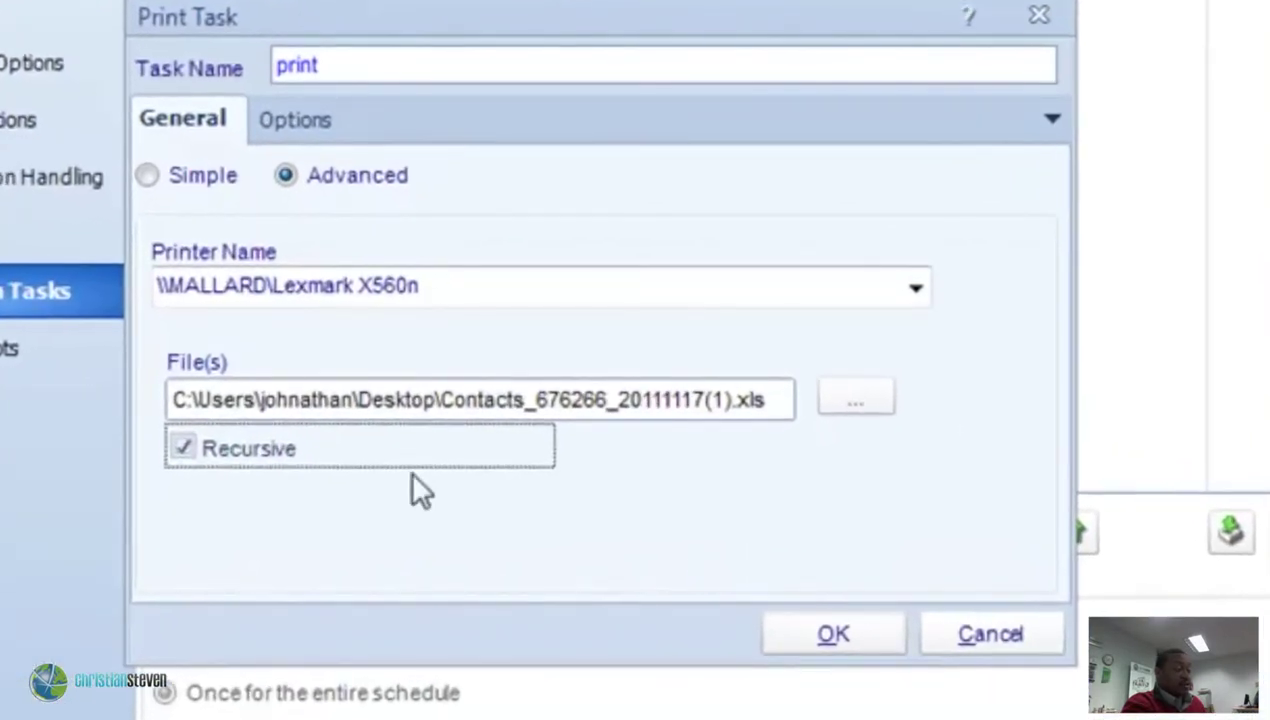
{"action": "mouse_move", "coordinate": [252, 438]}
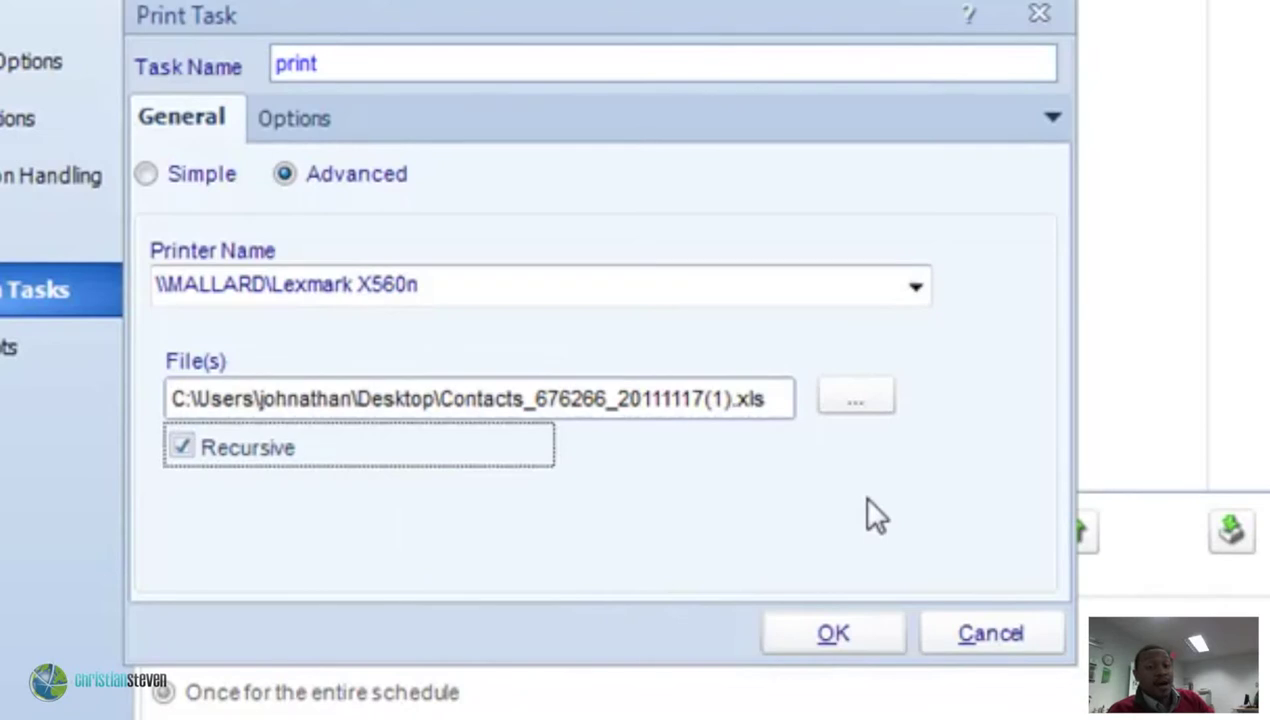
{"action": "left_click", "coordinate": [878, 638]}
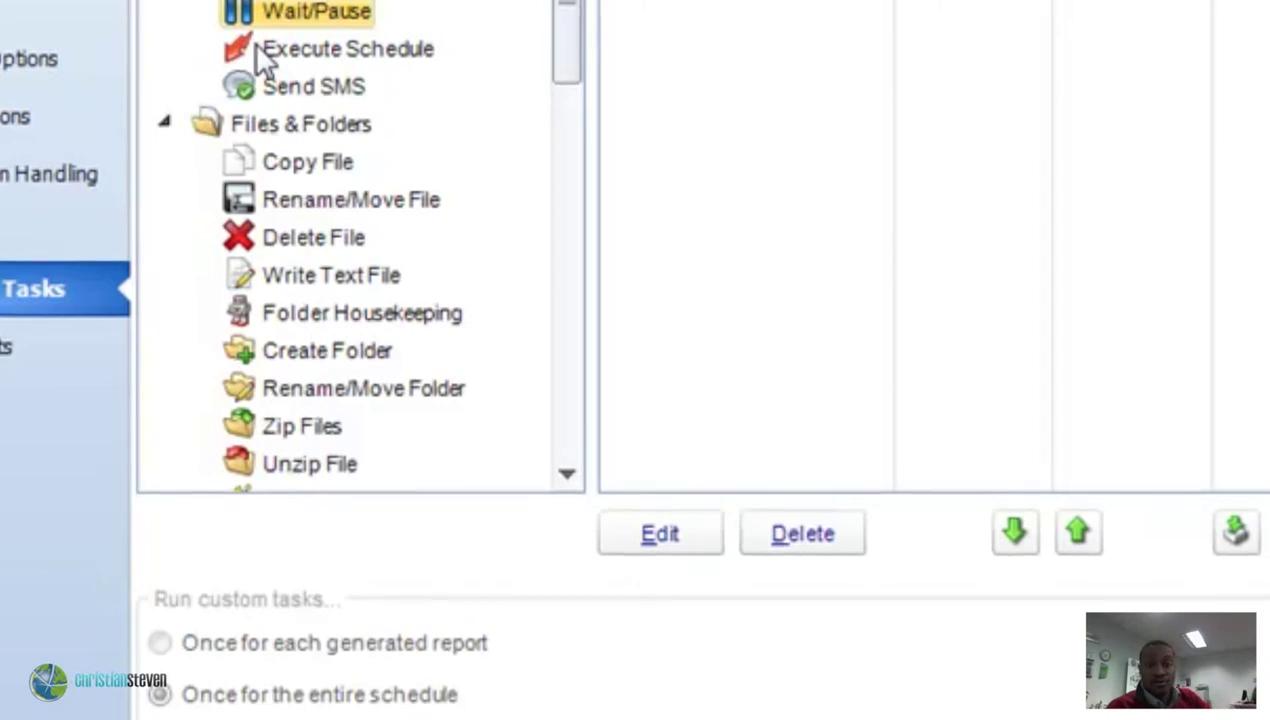
{"action": "double_click", "coordinate": [257, 45]}
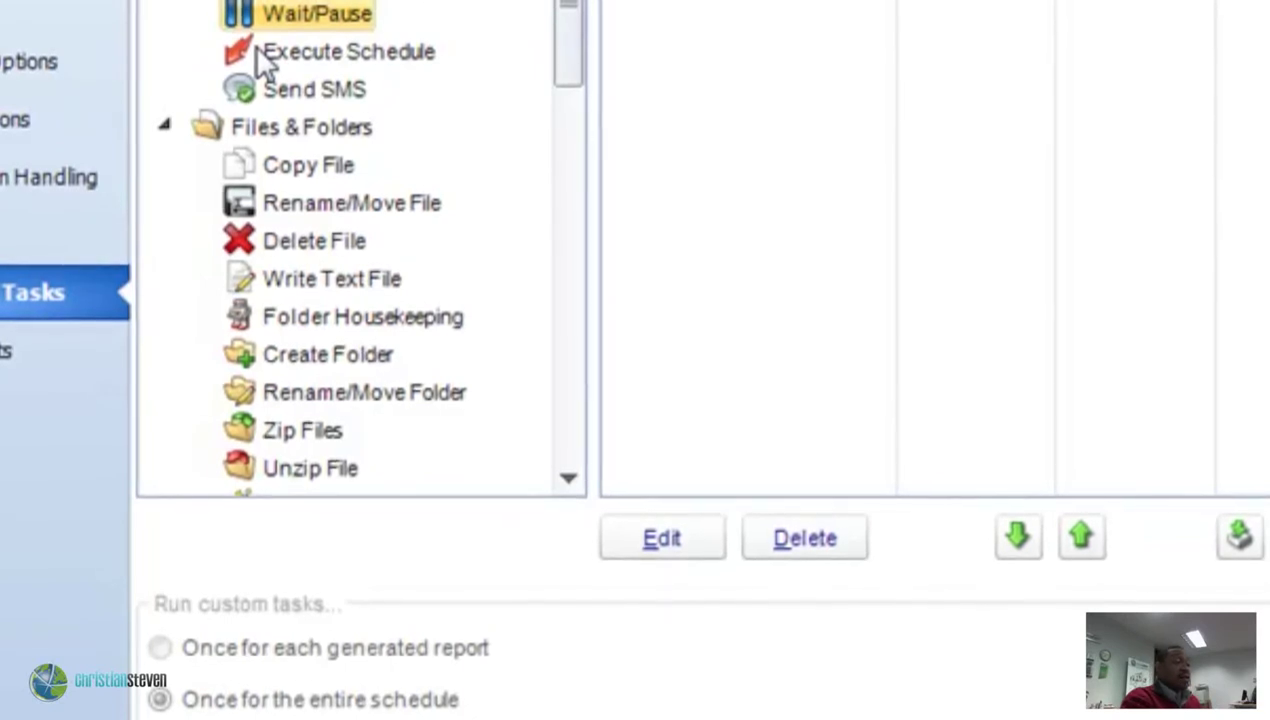
Add a Wait/Pause task named 'pause' with a 60-second pause interval.
{"action": "left_click_drag", "start_coordinate": [236, 11], "coordinate": [718, 14]}
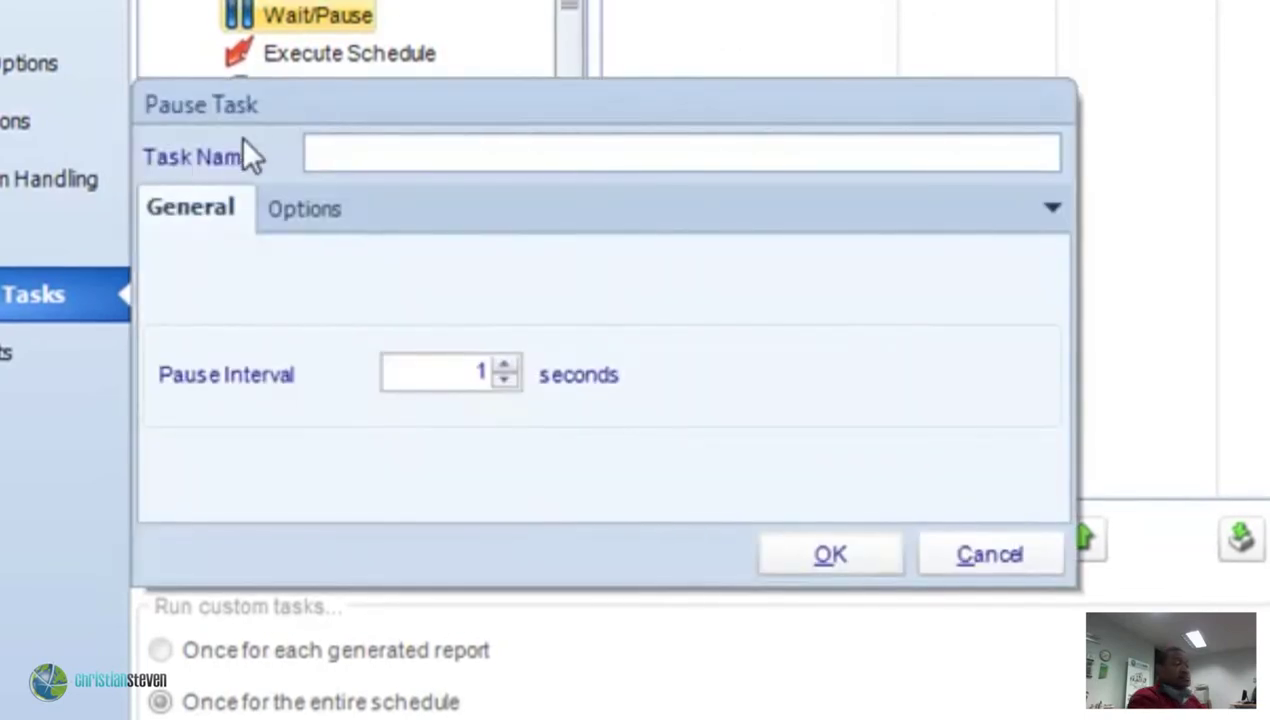
{"action": "left_click", "coordinate": [425, 152]}
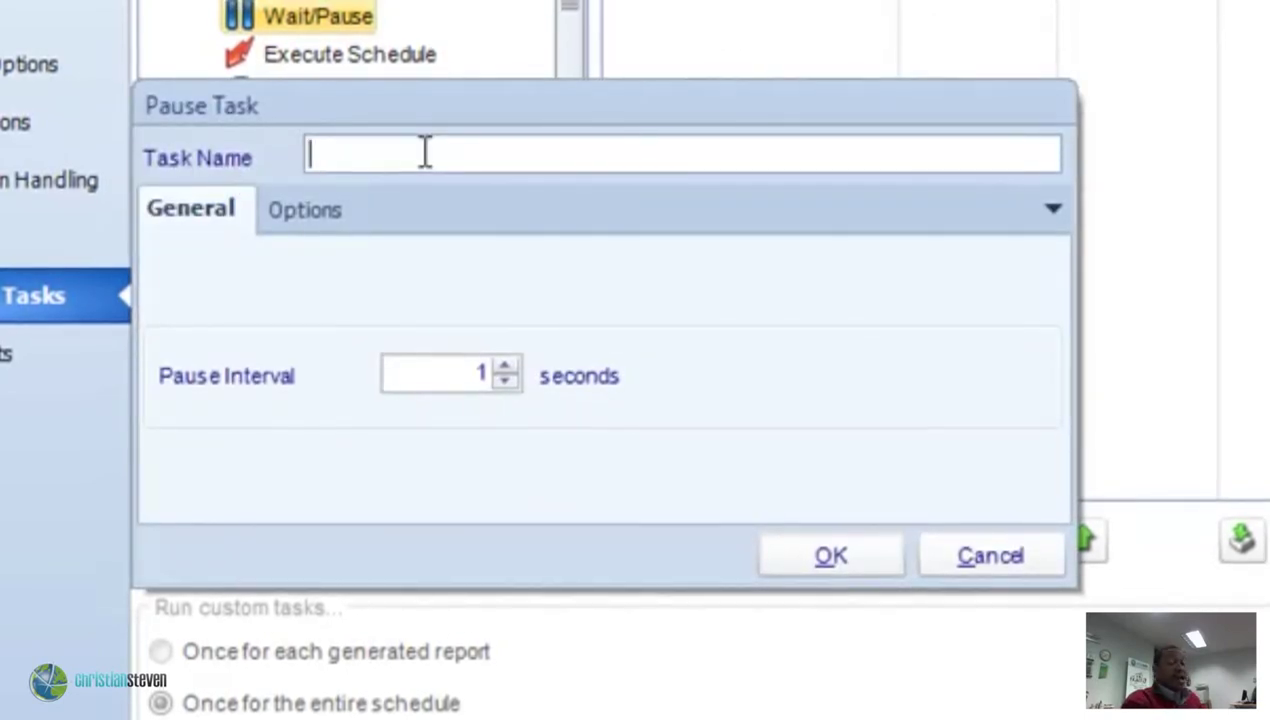
{"action": "type", "text": "pause"}
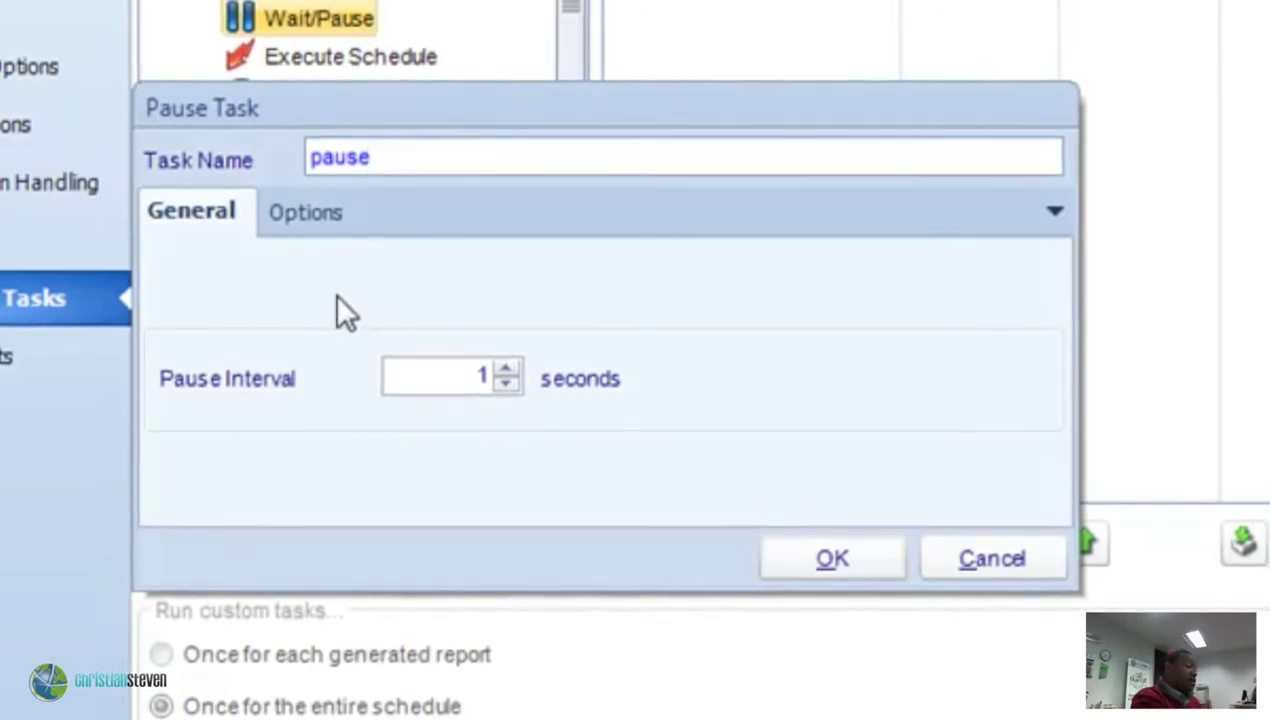
{"action": "double_click", "coordinate": [468, 372]}
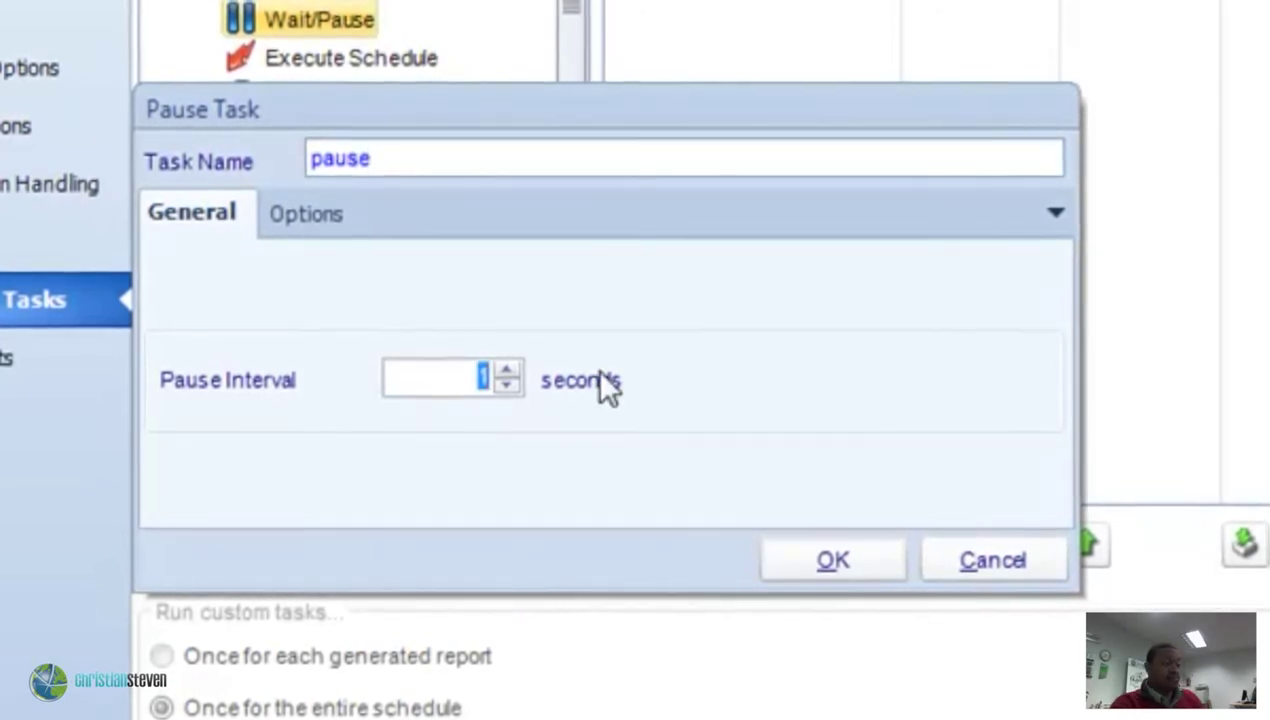
{"action": "type", "text": "60"}
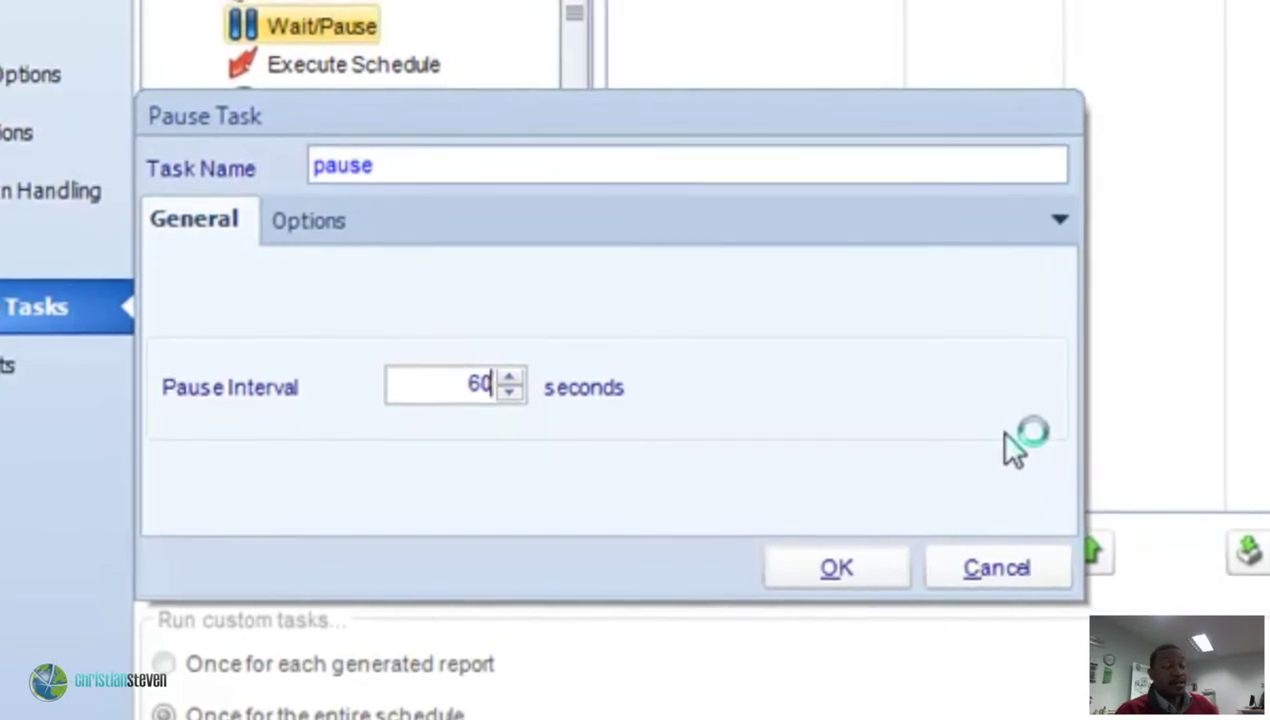
{"action": "key", "text": "Escape"}
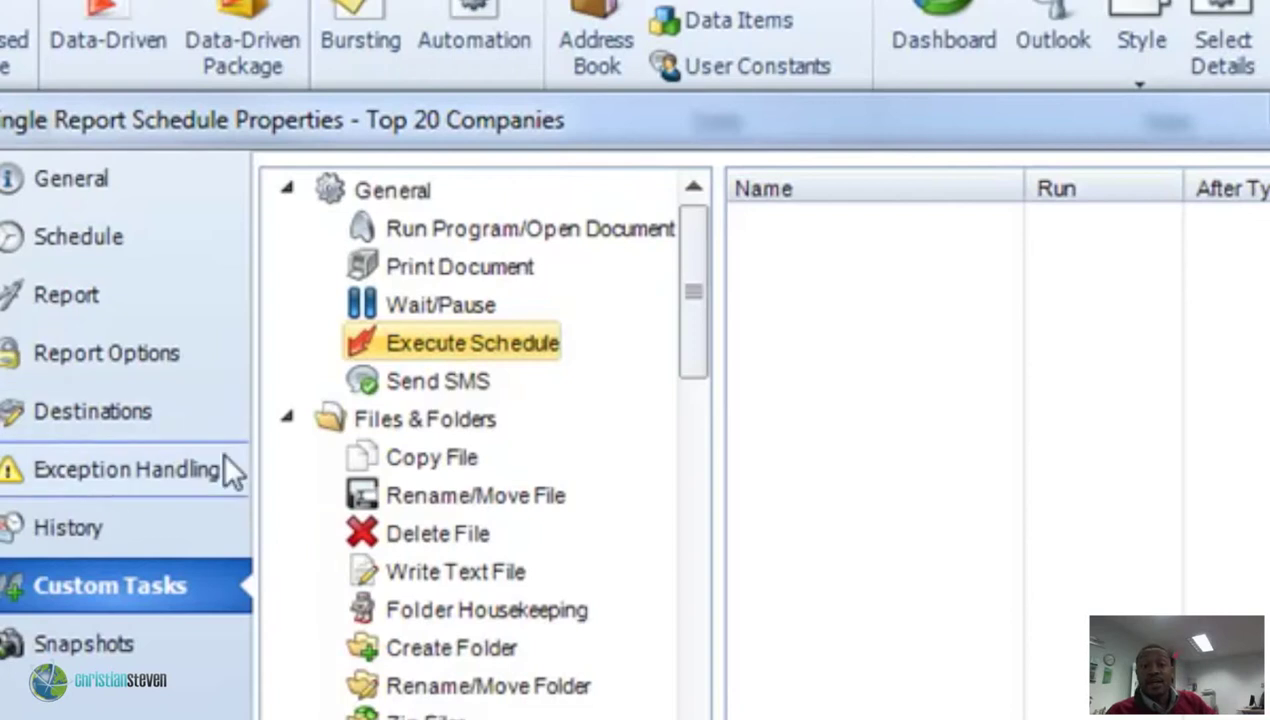
Add an Execute Schedule task to the custom tasks list to open the Run a schedule dialog.
{"action": "double_click", "coordinate": [455, 345]}
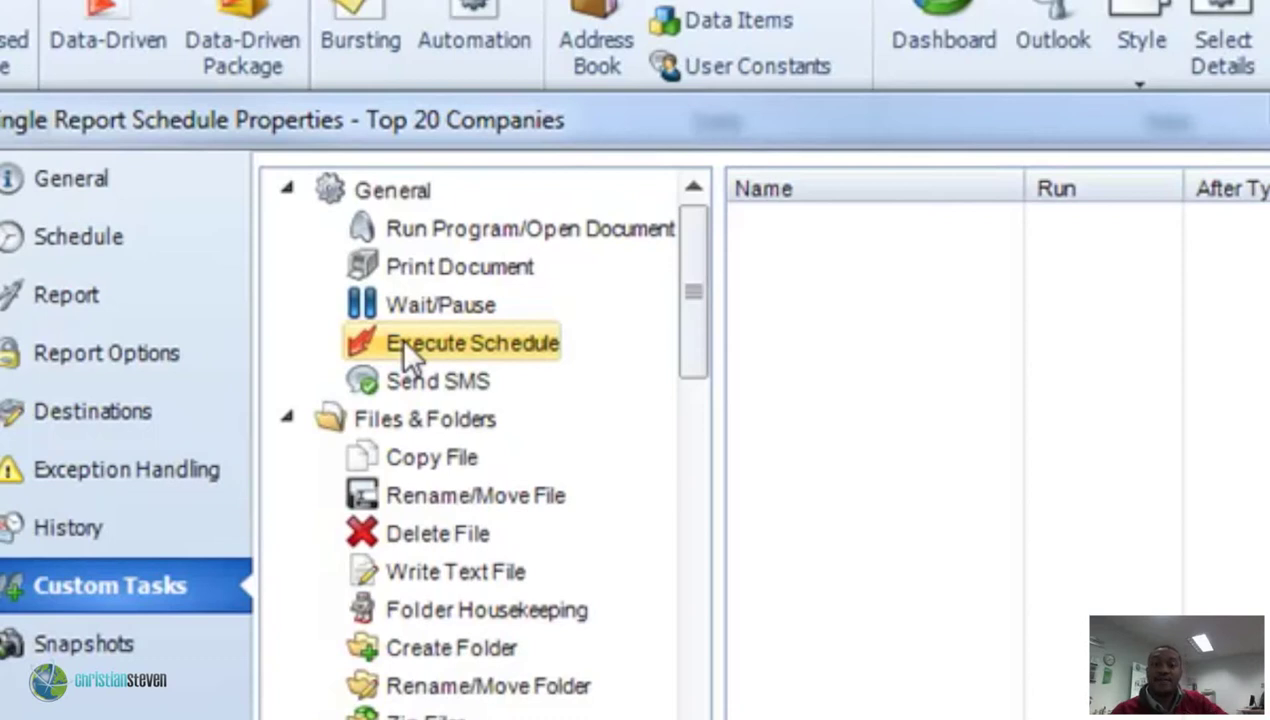
{"action": "left_click_drag", "start_coordinate": [404, 340], "coordinate": [900, 370]}
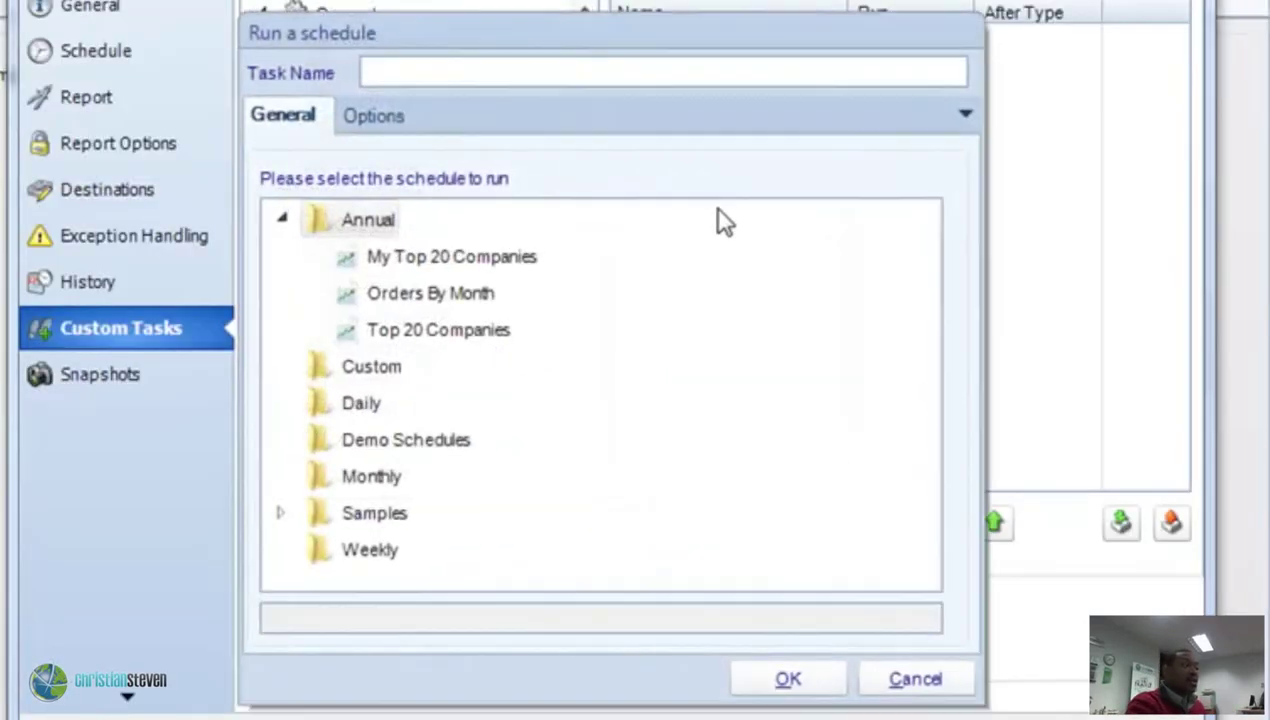
Name the task 'Execute Top 20', target the Annual > Top 20 Companies schedule, and save it.
{"action": "left_click", "coordinate": [455, 71]}
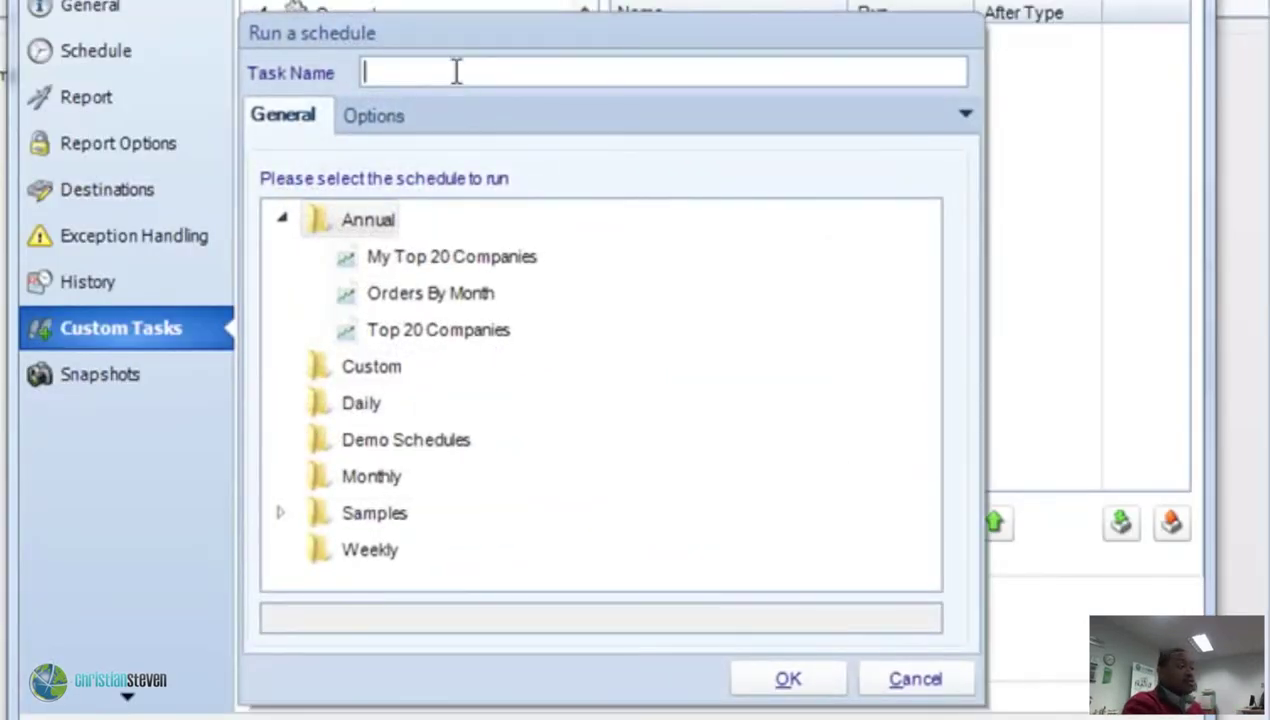
{"action": "type", "text": "Execut"}
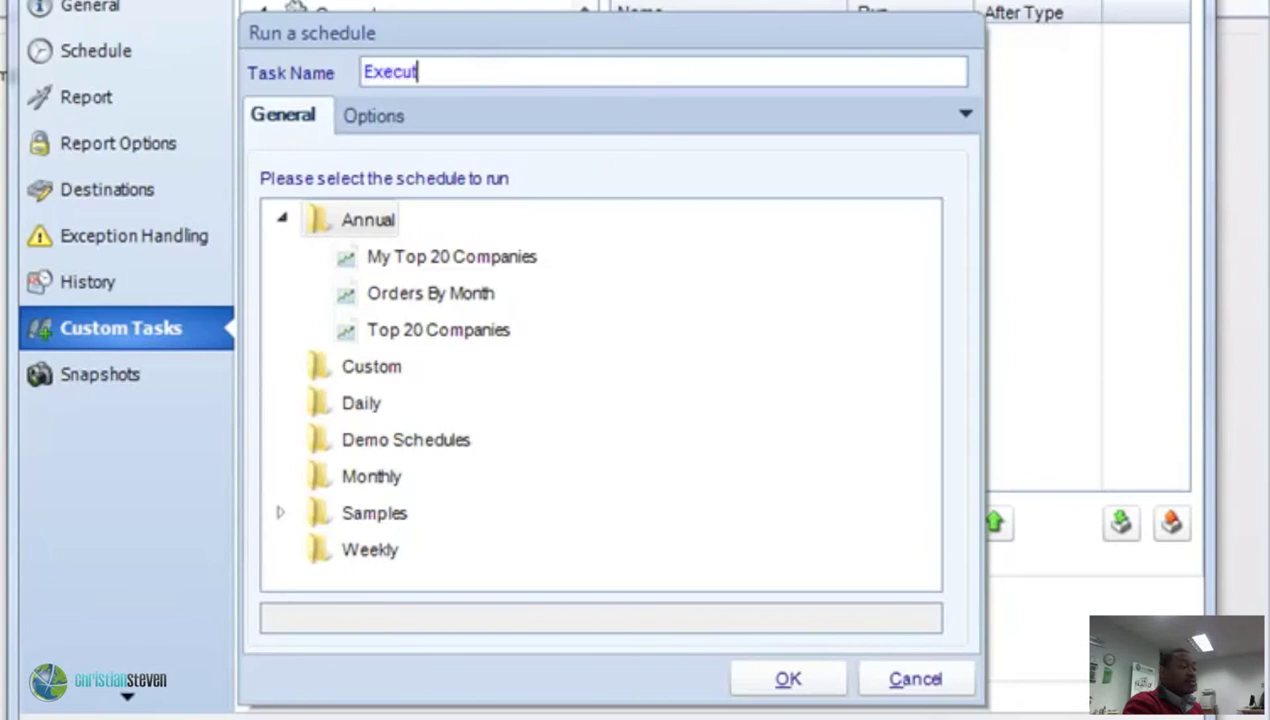
{"action": "type", "text": "e "}
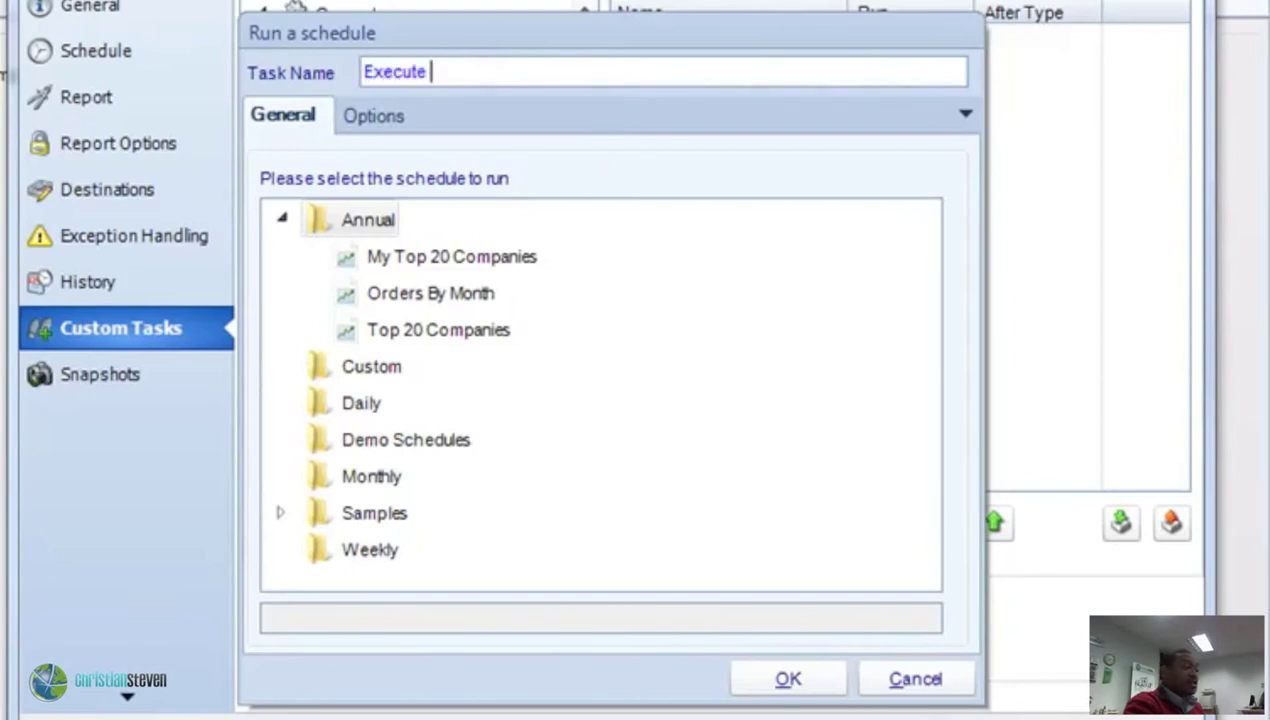
{"action": "type", "text": "Top 20"}
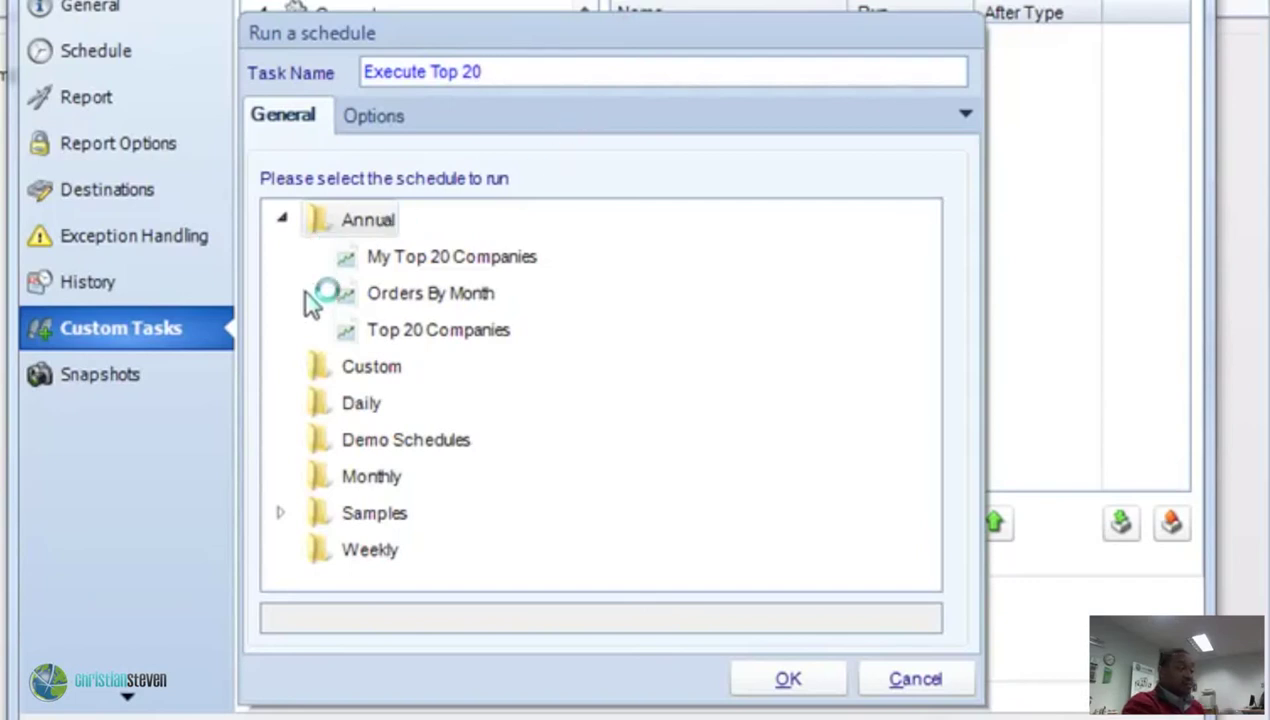
{"action": "left_click", "coordinate": [382, 297]}
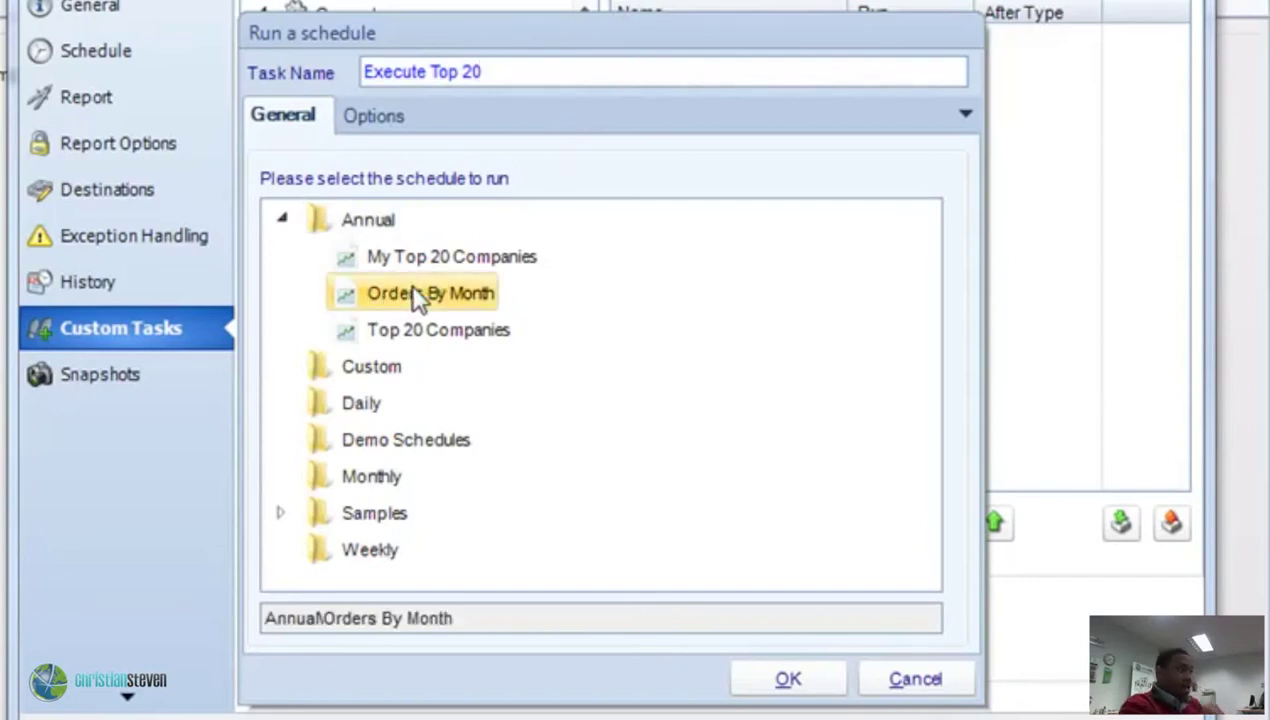
{"action": "left_click", "coordinate": [391, 334]}
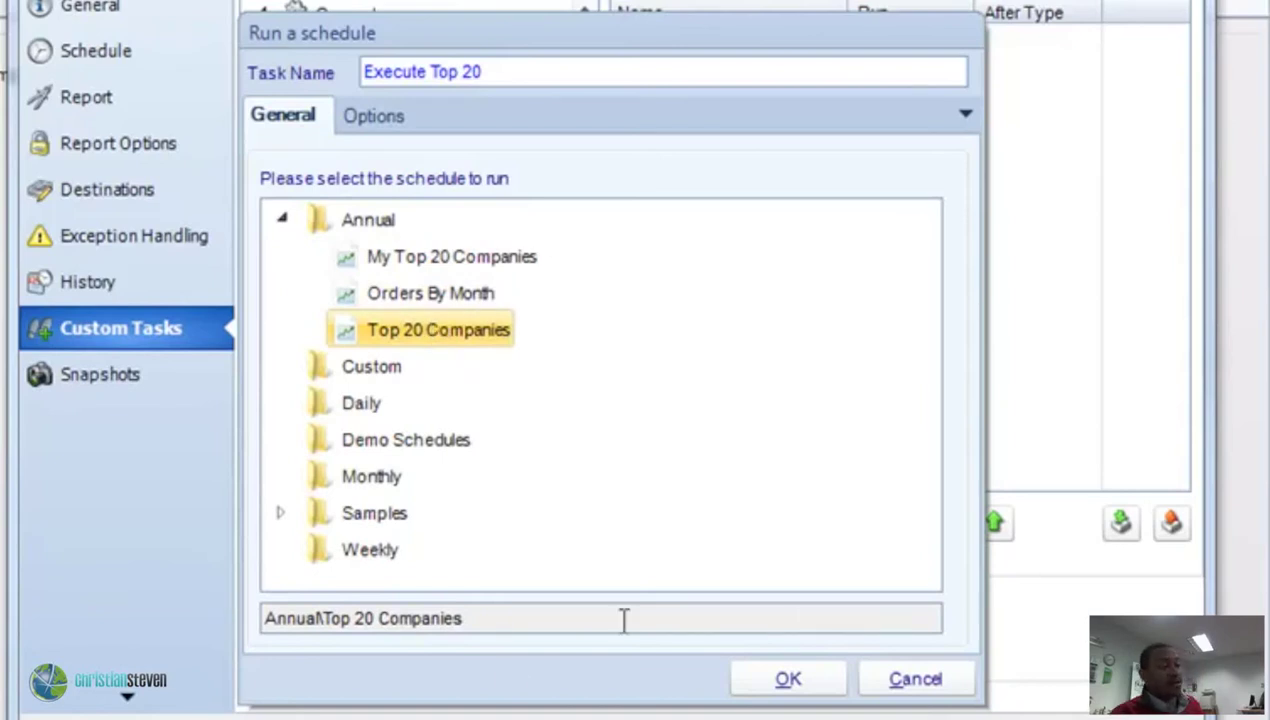
{"action": "left_click", "coordinate": [818, 684]}
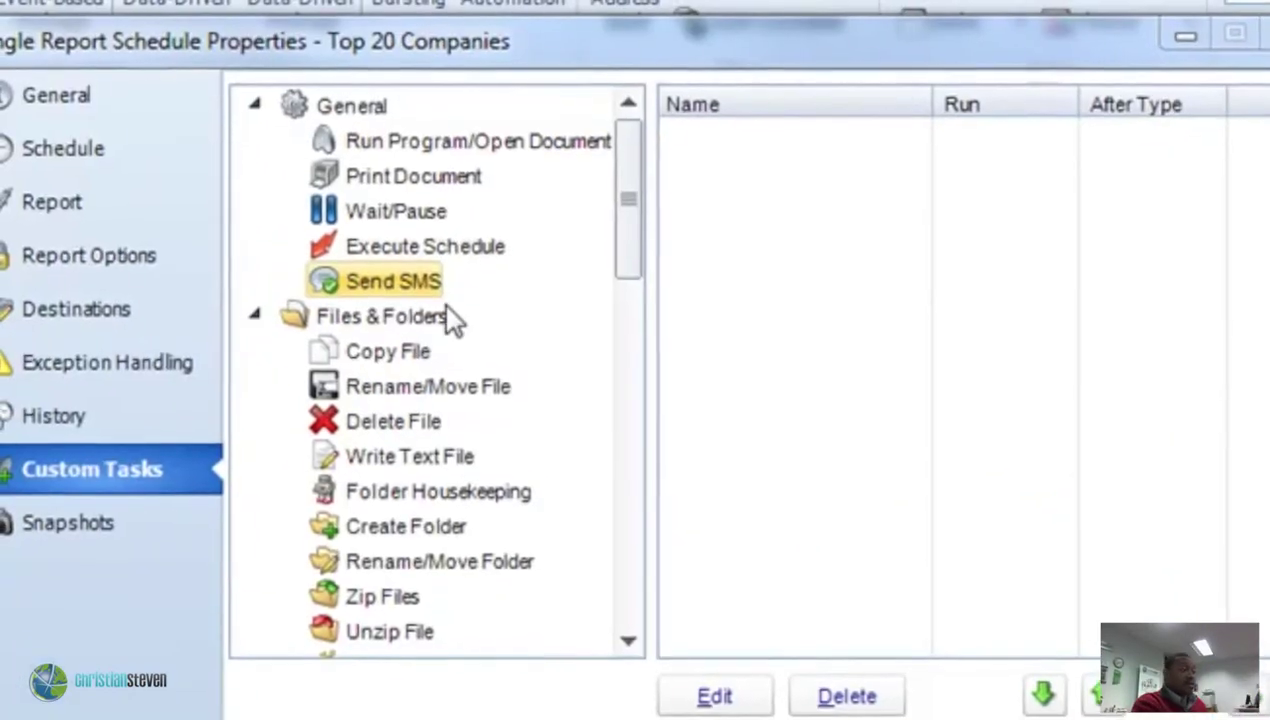
Add a Send SMS task named 'send text' and enter the recipient's phone number.
{"action": "left_click_drag", "start_coordinate": [350, 232], "coordinate": [723, 288]}
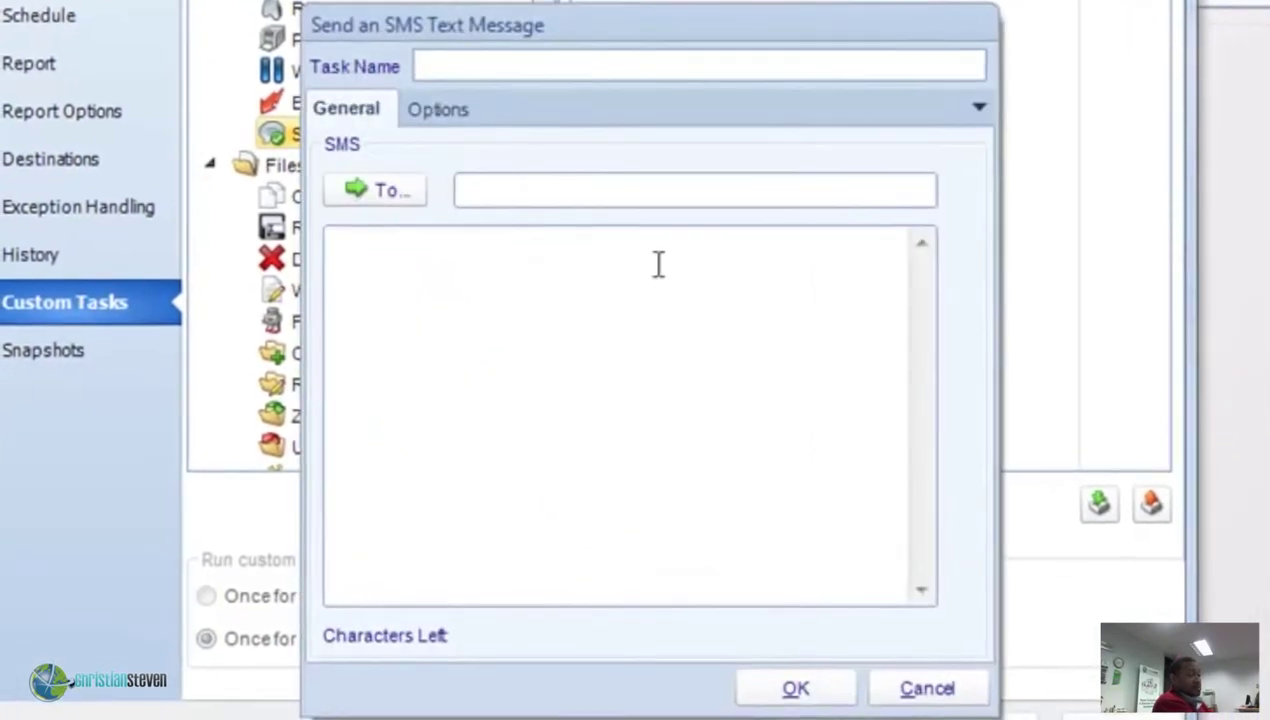
{"action": "left_click", "coordinate": [458, 64]}
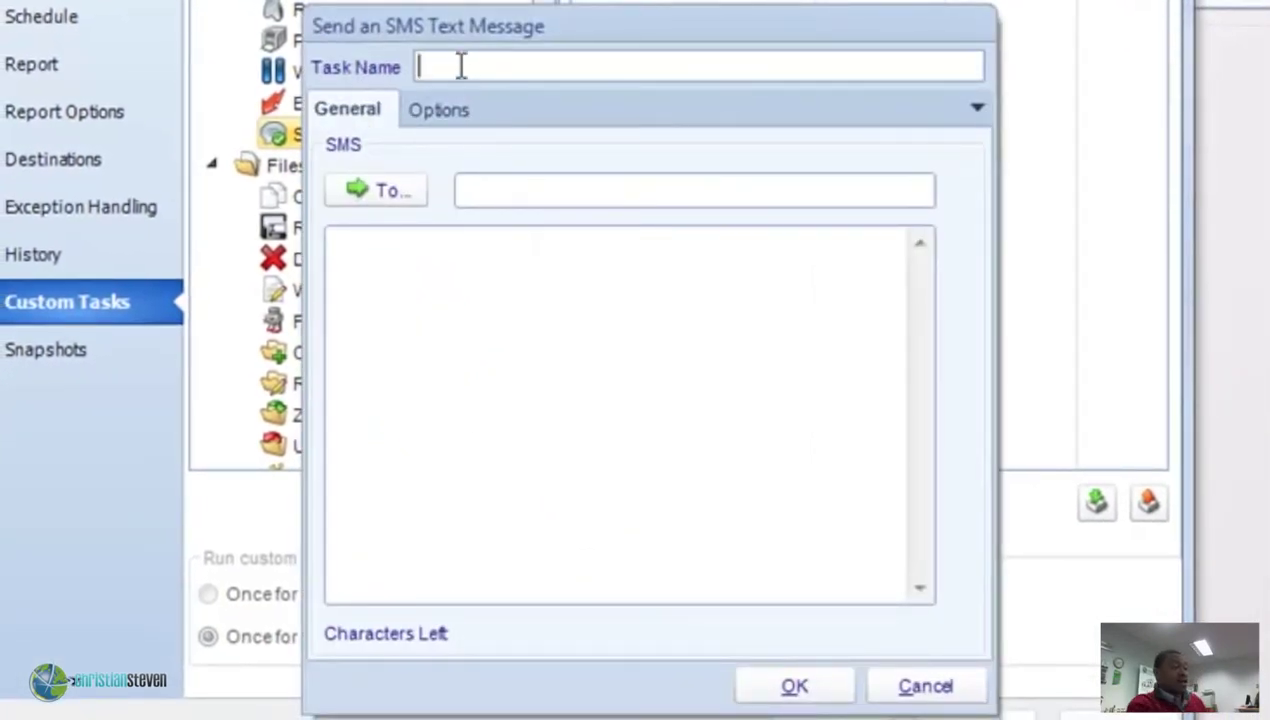
{"action": "type", "text": "send "}
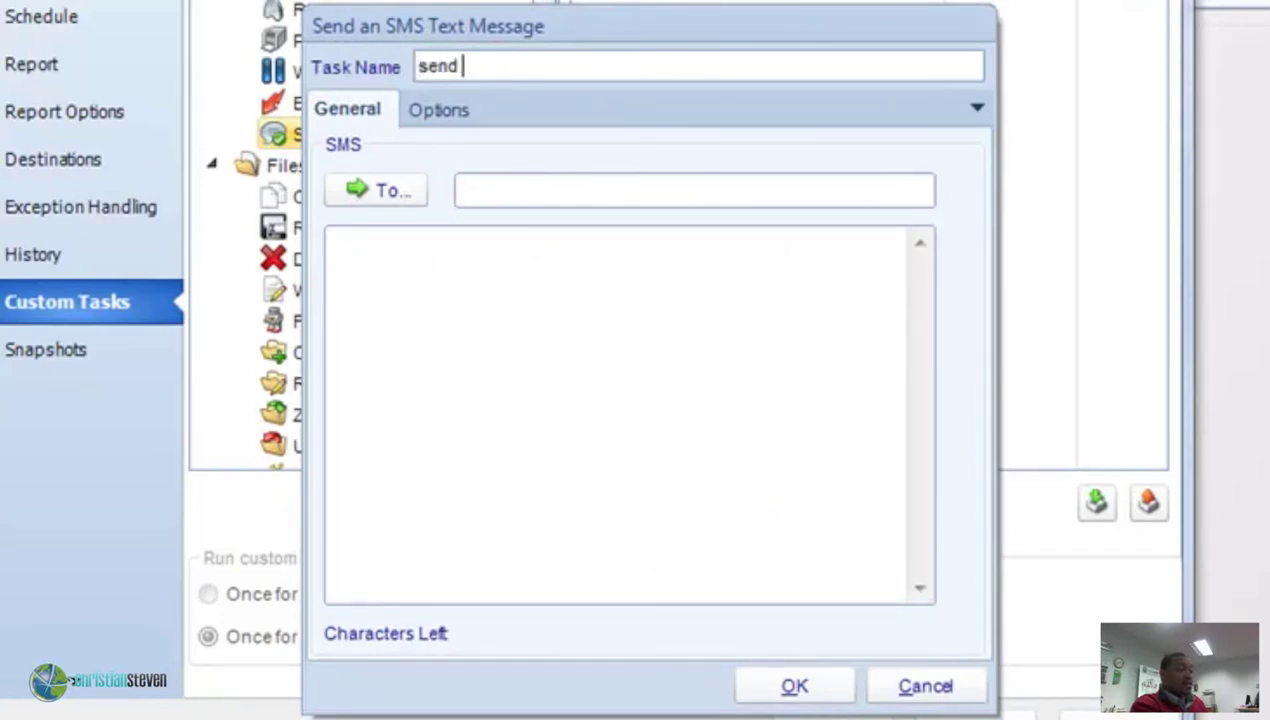
{"action": "type", "text": "text"}
{"action": "left_click", "coordinate": [647, 201]}
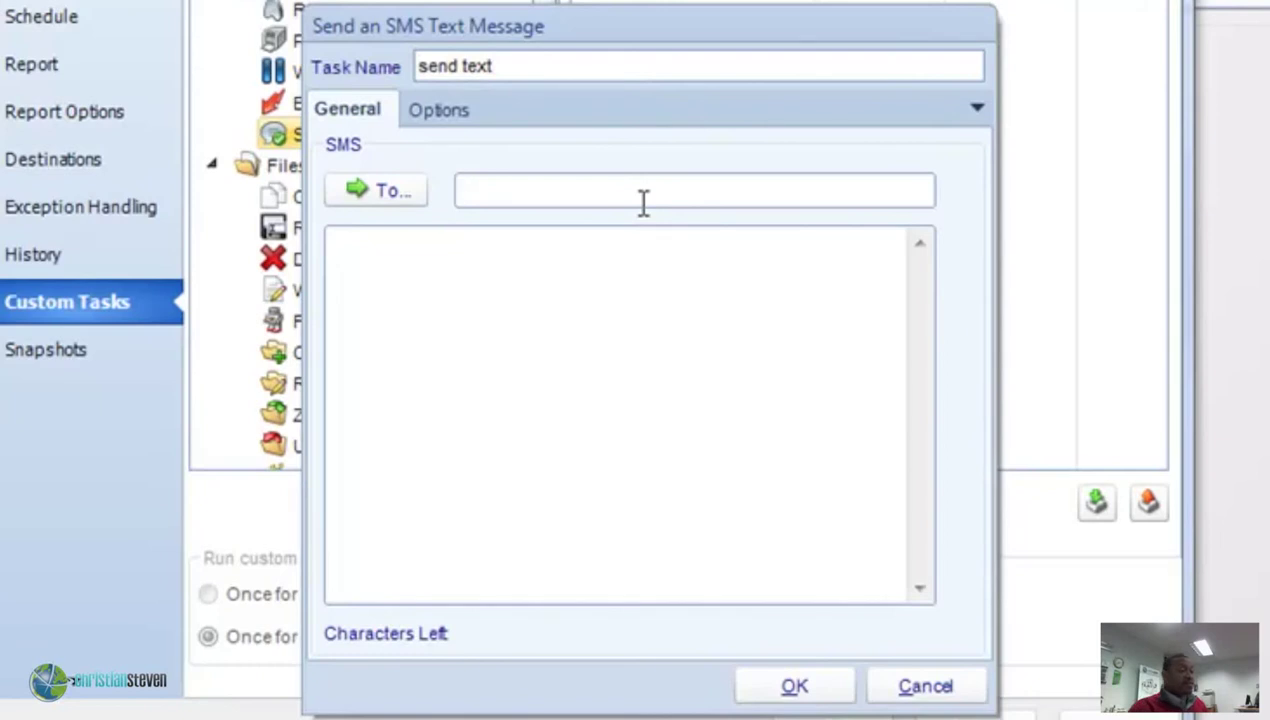
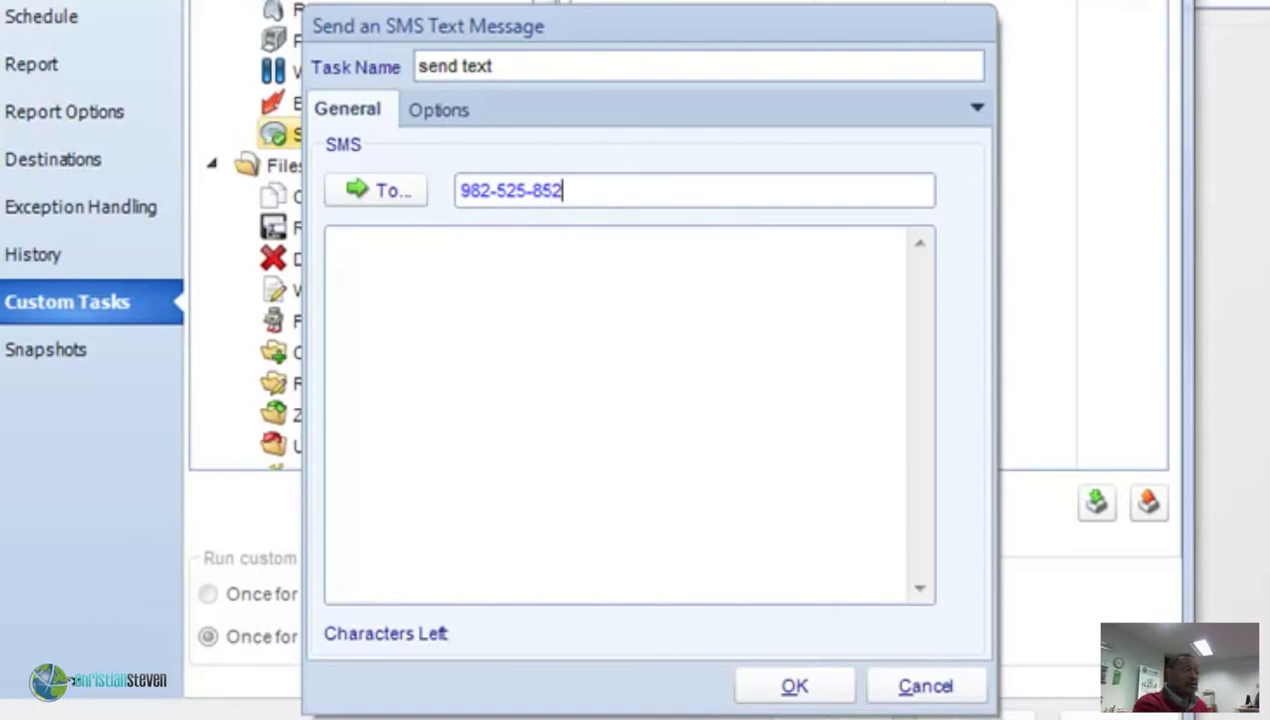
{"action": "left_click", "coordinate": [484, 275]}
{"action": "left_click", "coordinate": [409, 203]}
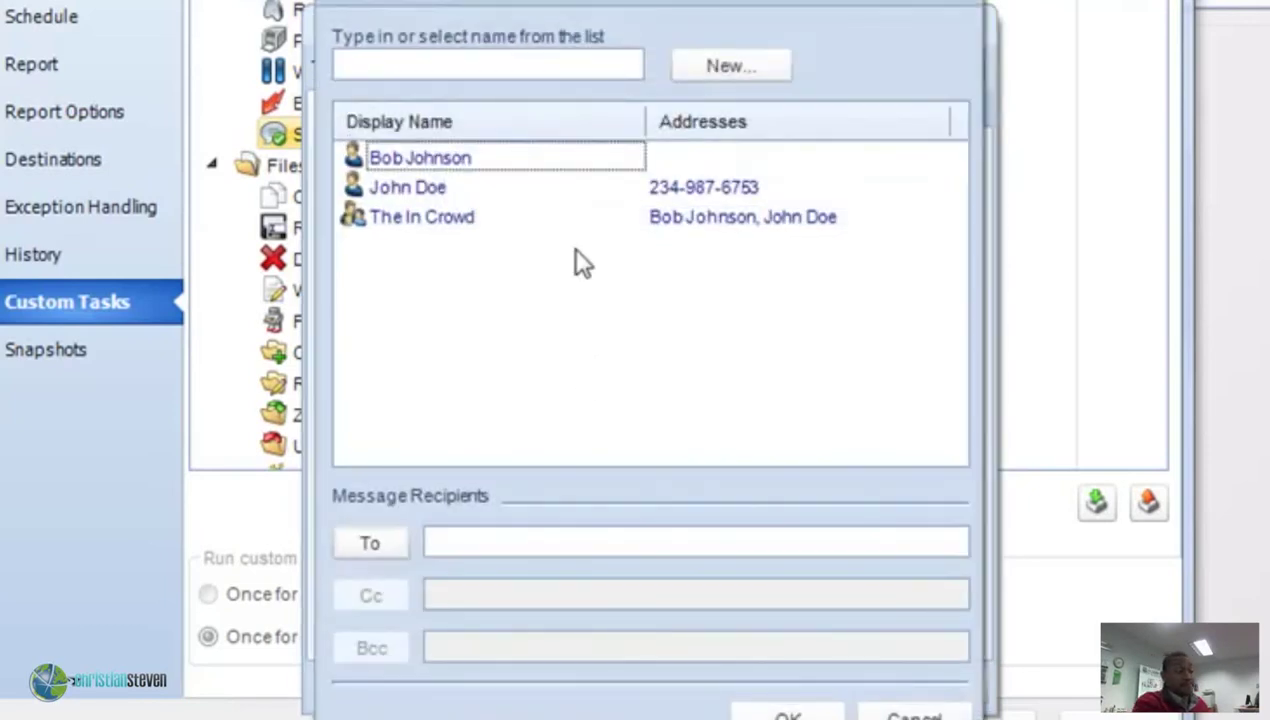
Add a contact from the address book as a second SMS recipient.
{"action": "left_click", "coordinate": [409, 189]}
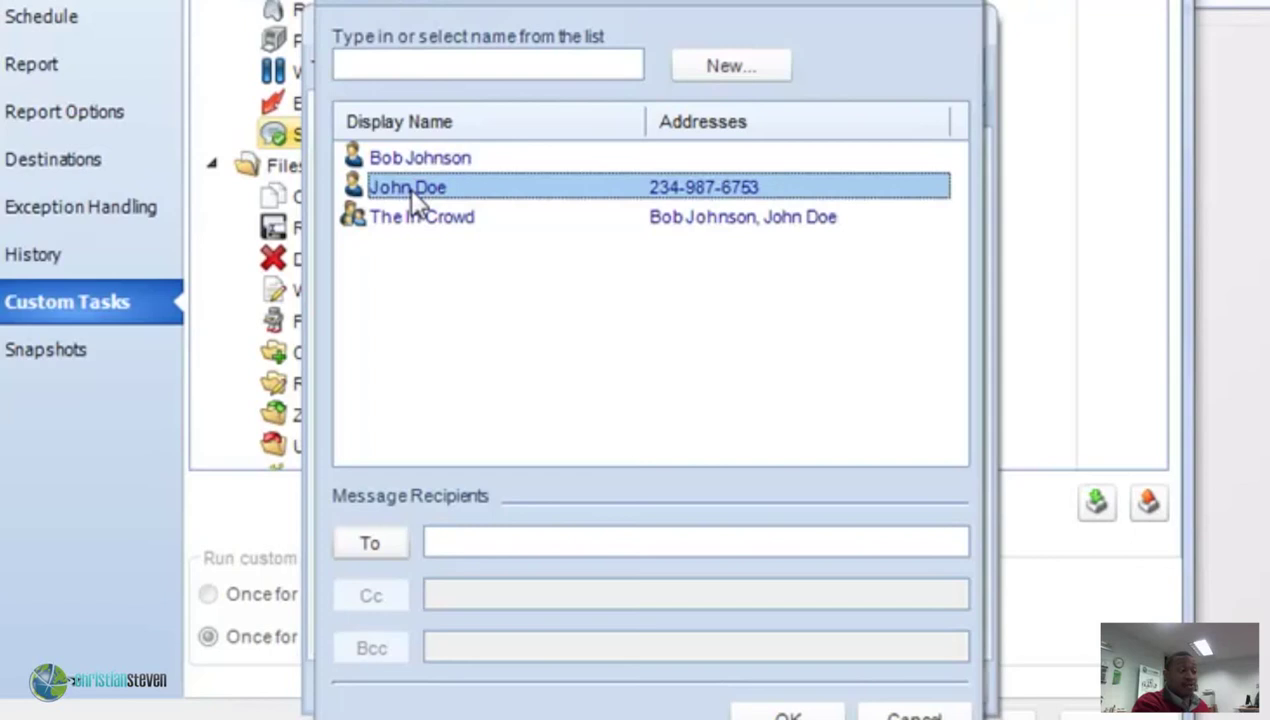
{"action": "double_click", "coordinate": [412, 195]}
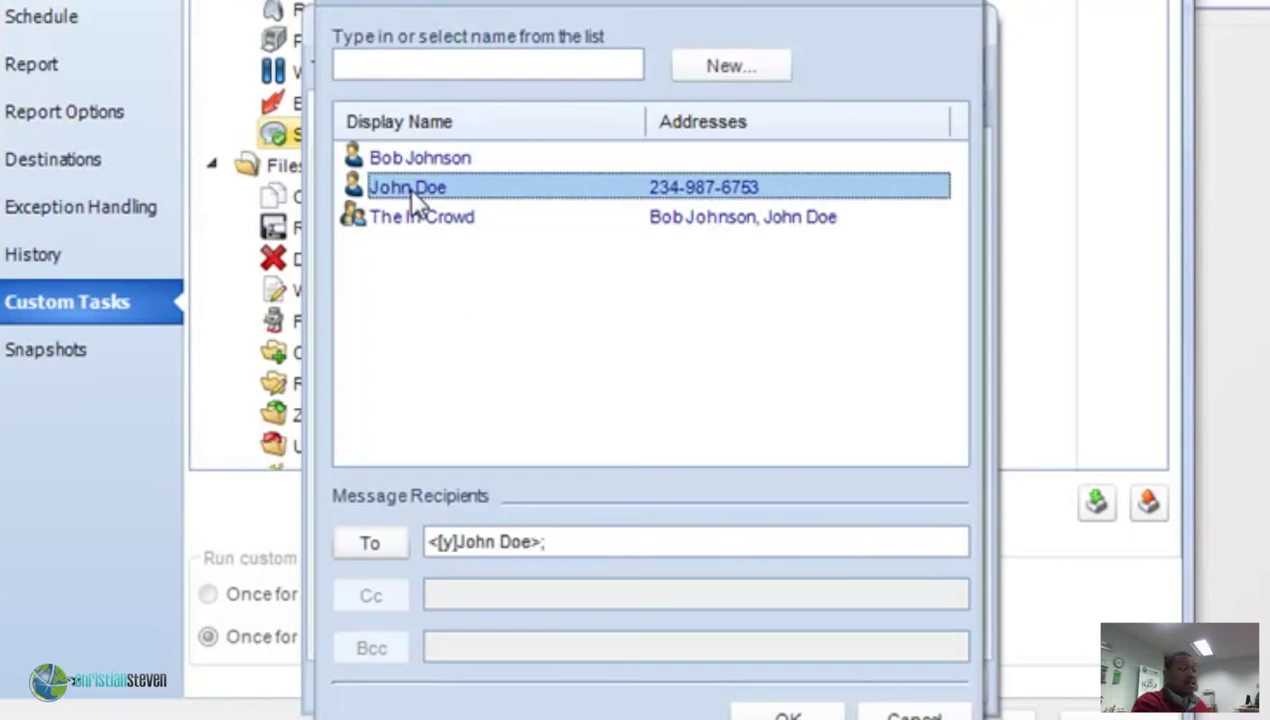
{"action": "left_click", "coordinate": [785, 712]}
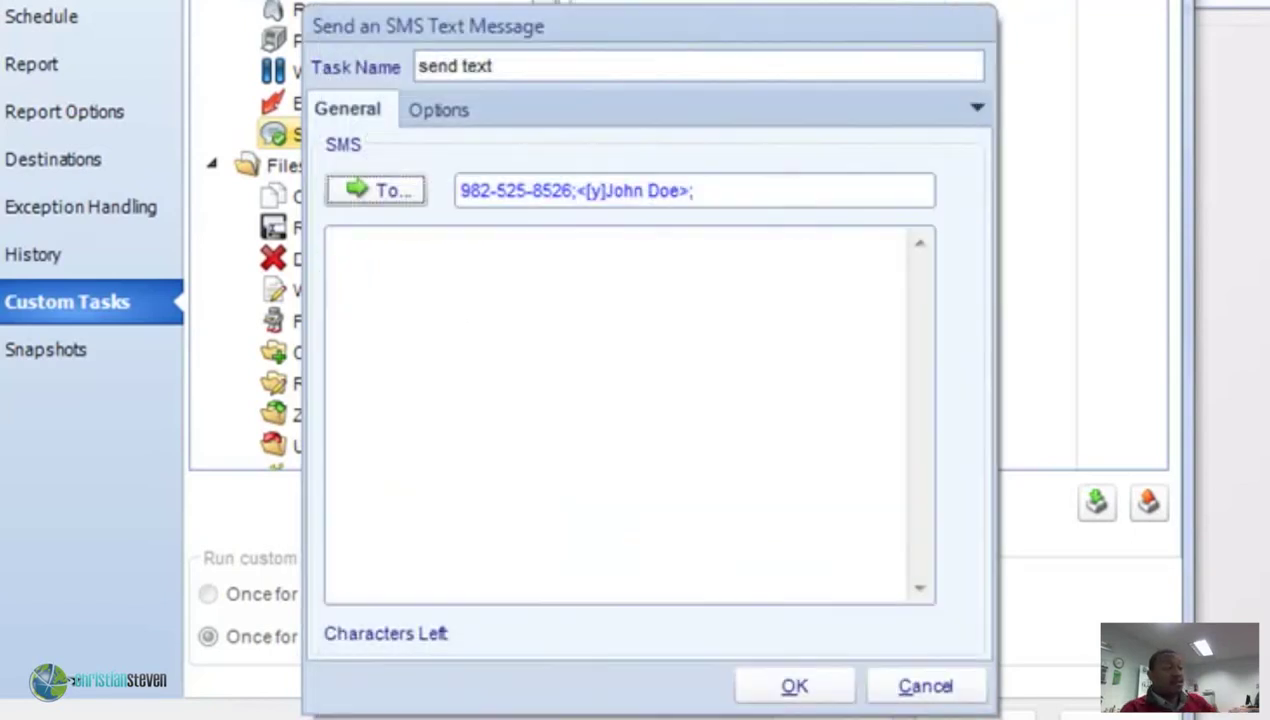
Write the message 'This is a Text Message! Thanks.' and save the SMS task.
{"action": "left_click", "coordinate": [356, 256]}
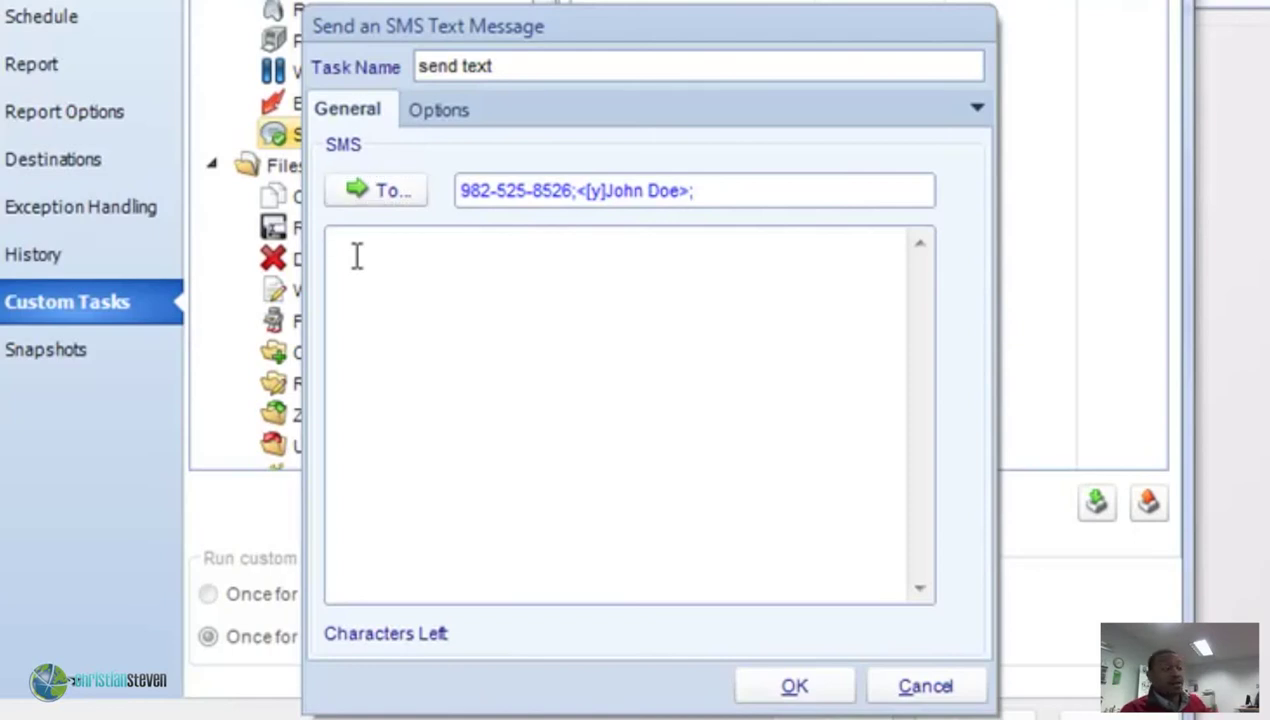
{"action": "type", "text": "This is "}
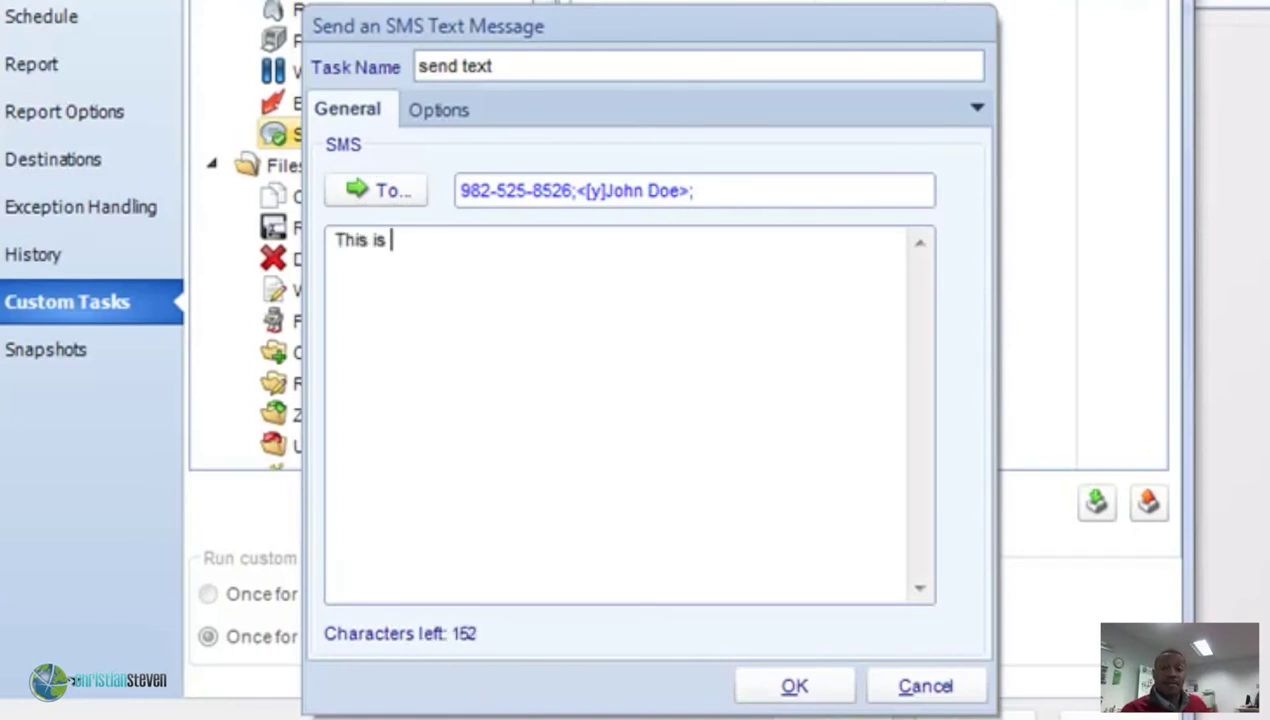
{"action": "type", "text": "a Text Mess"}
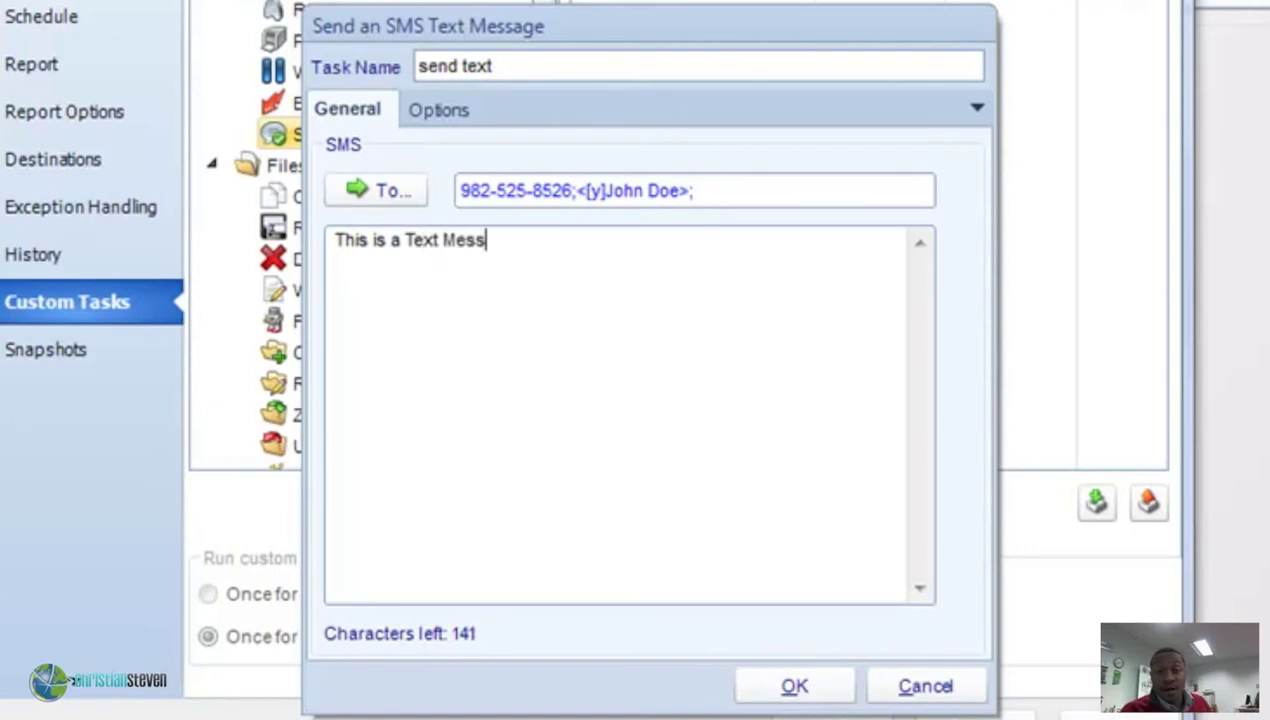
{"action": "type", "text": "age! T"}
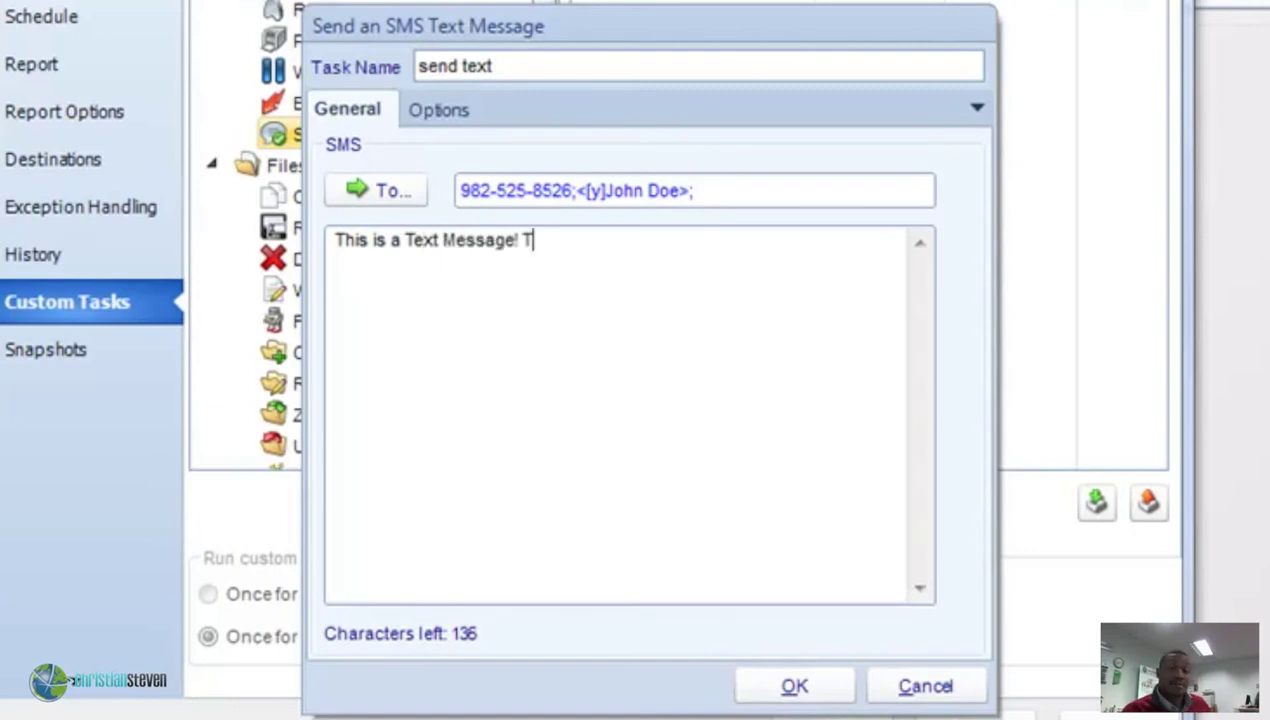
{"action": "type", "text": "hanks."}
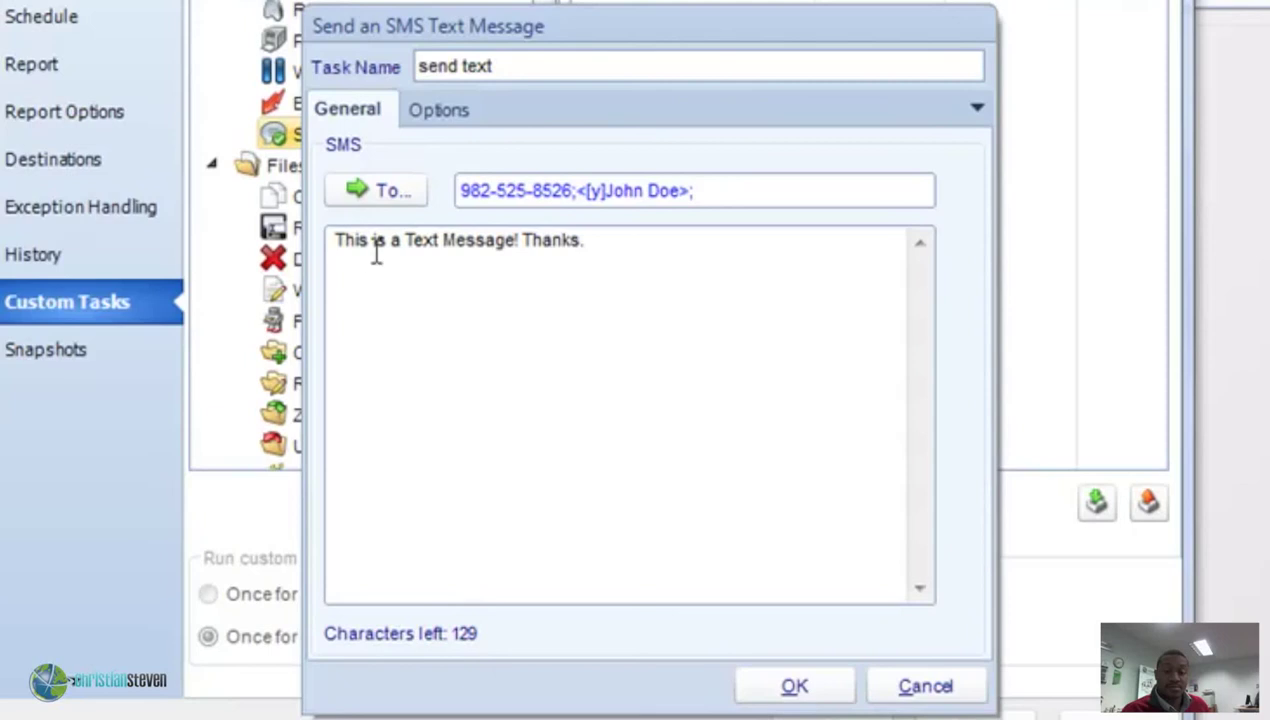
{"action": "left_click", "coordinate": [819, 690]}
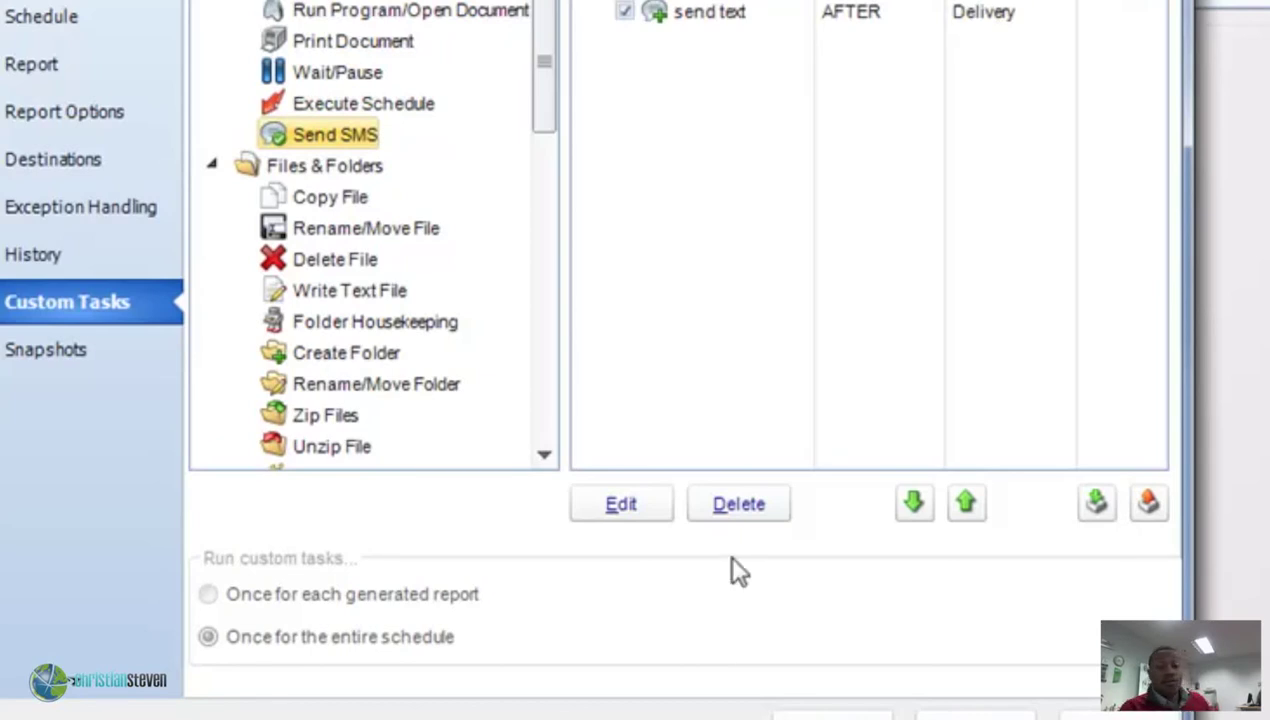
In the send text task's Options, keep timing AFTER the schedule with After Successful Report Delivery.
{"action": "double_click", "coordinate": [689, 12]}
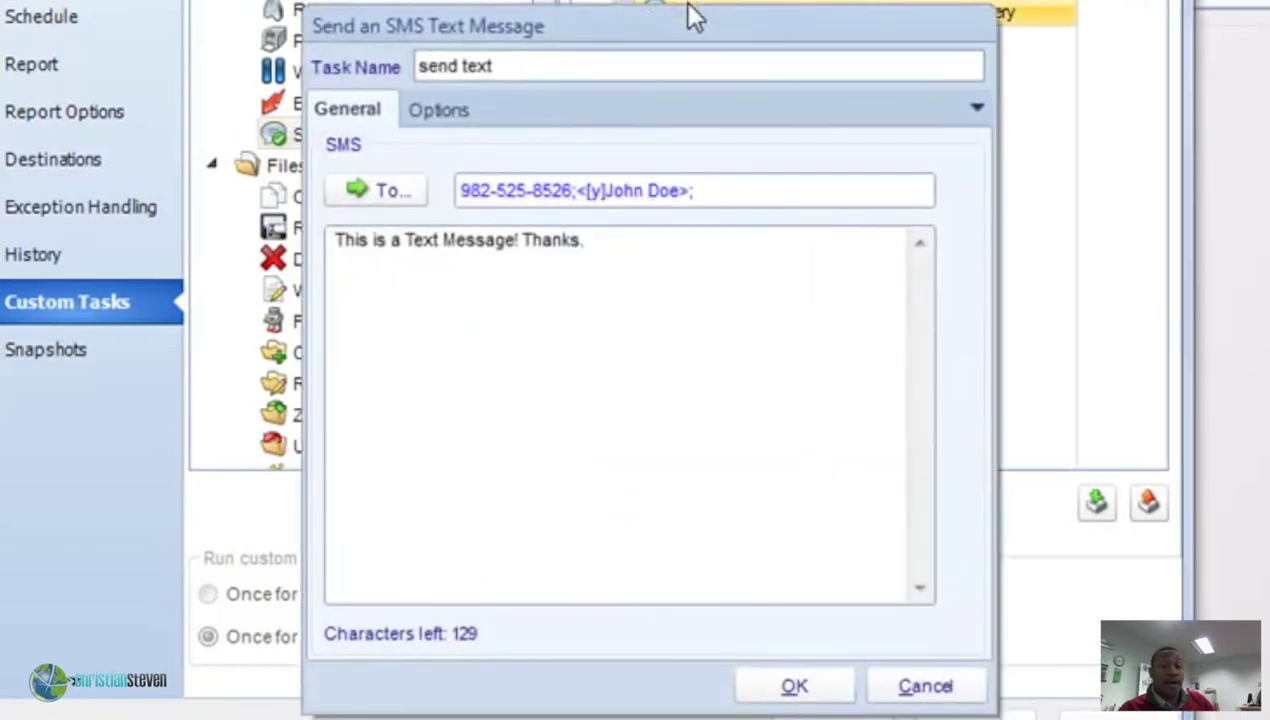
{"action": "left_click", "coordinate": [455, 110]}
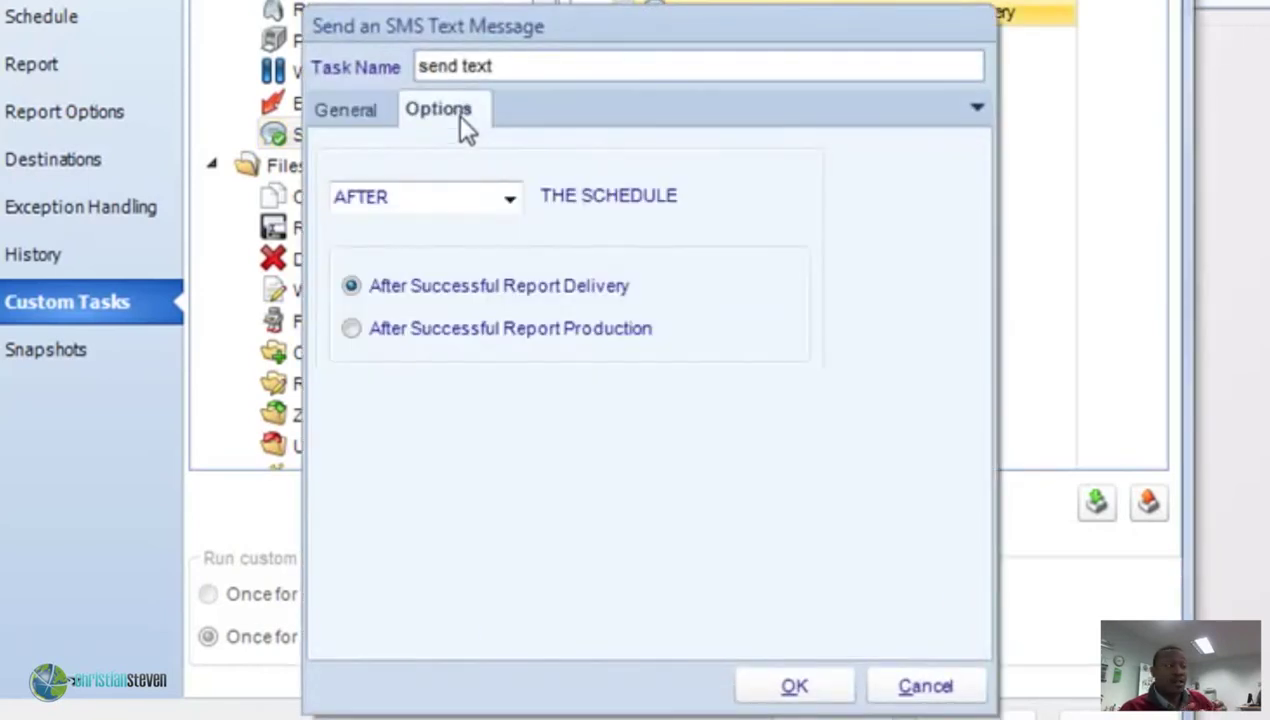
{"action": "left_click", "coordinate": [508, 197]}
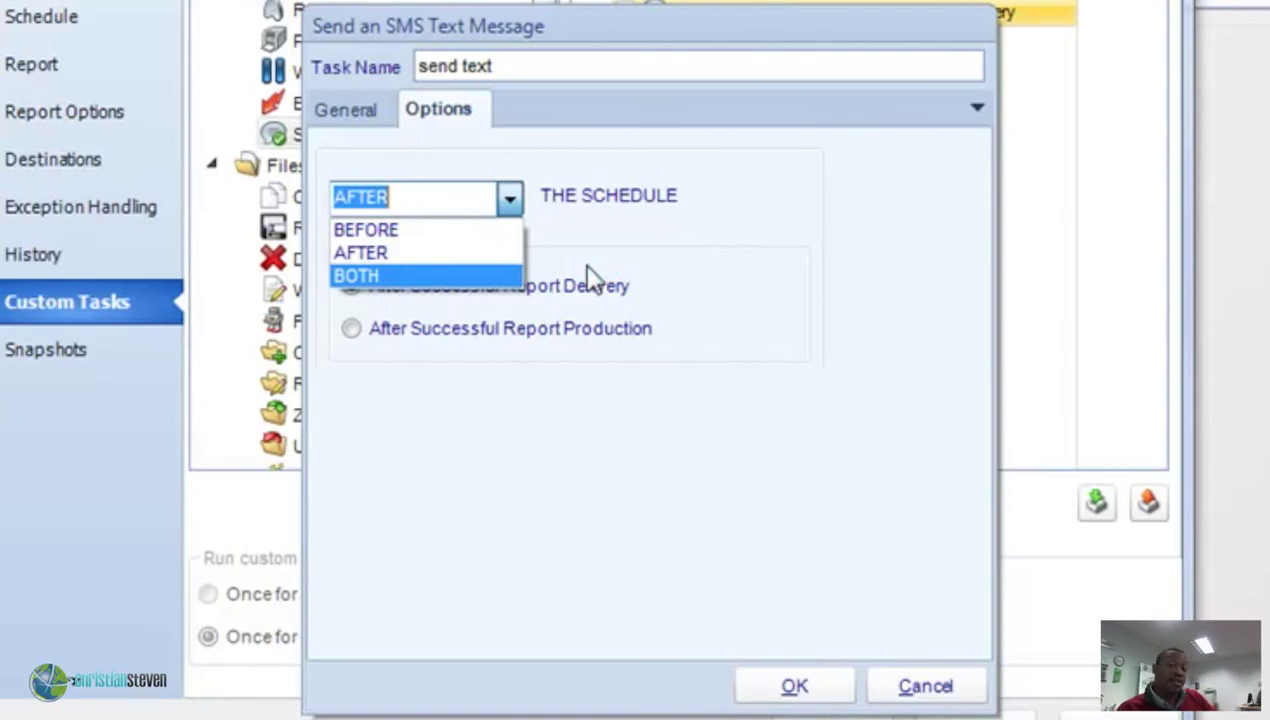
{"action": "left_click", "coordinate": [572, 245]}
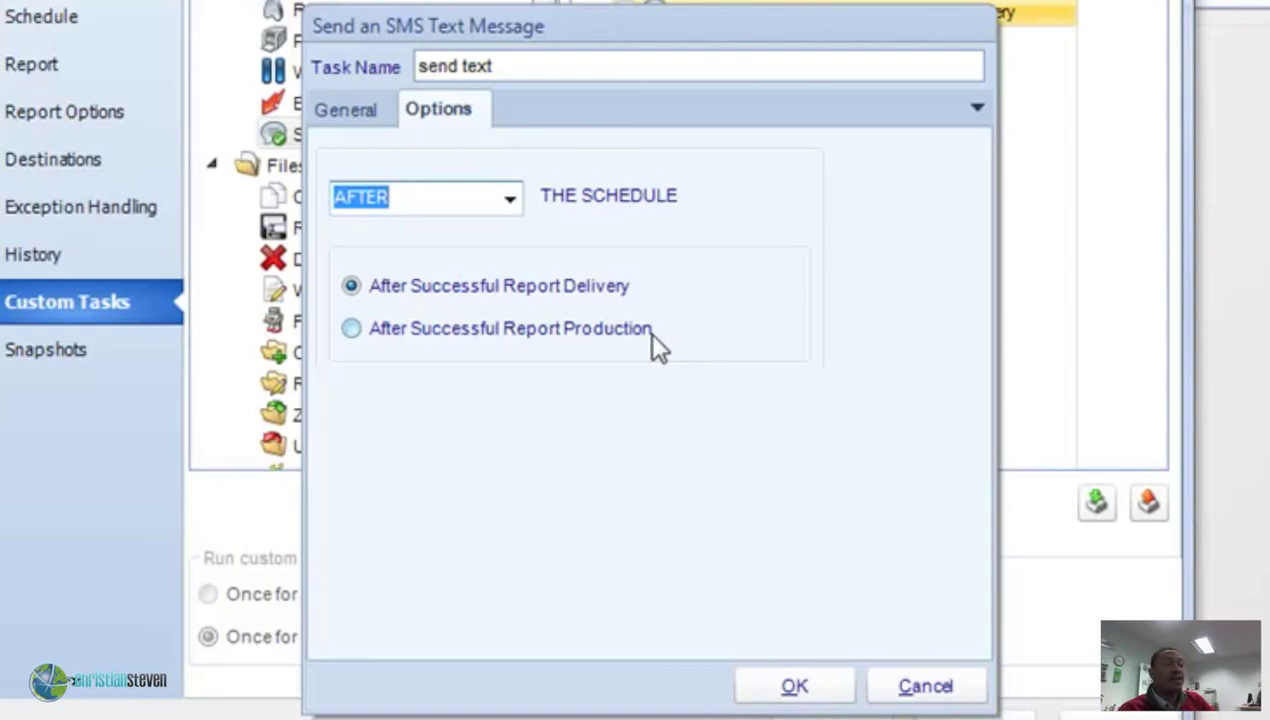
{"action": "left_click", "coordinate": [650, 334]}
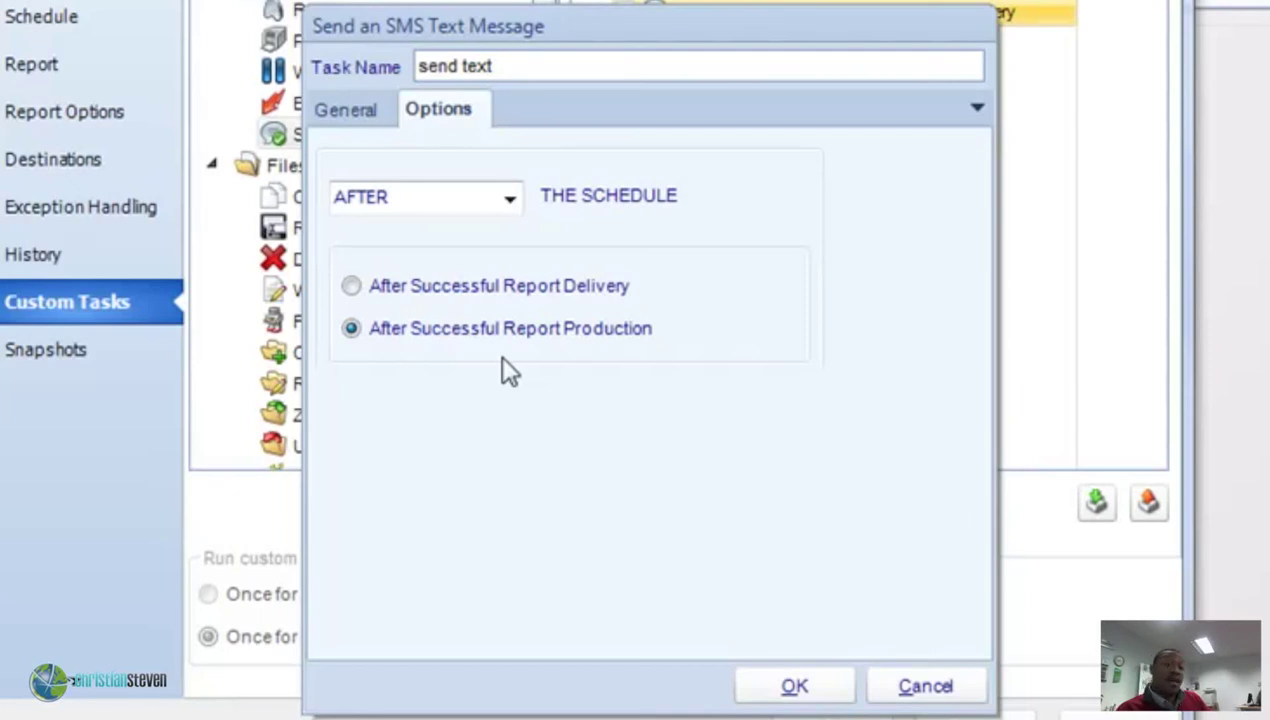
{"action": "left_click", "coordinate": [480, 285]}
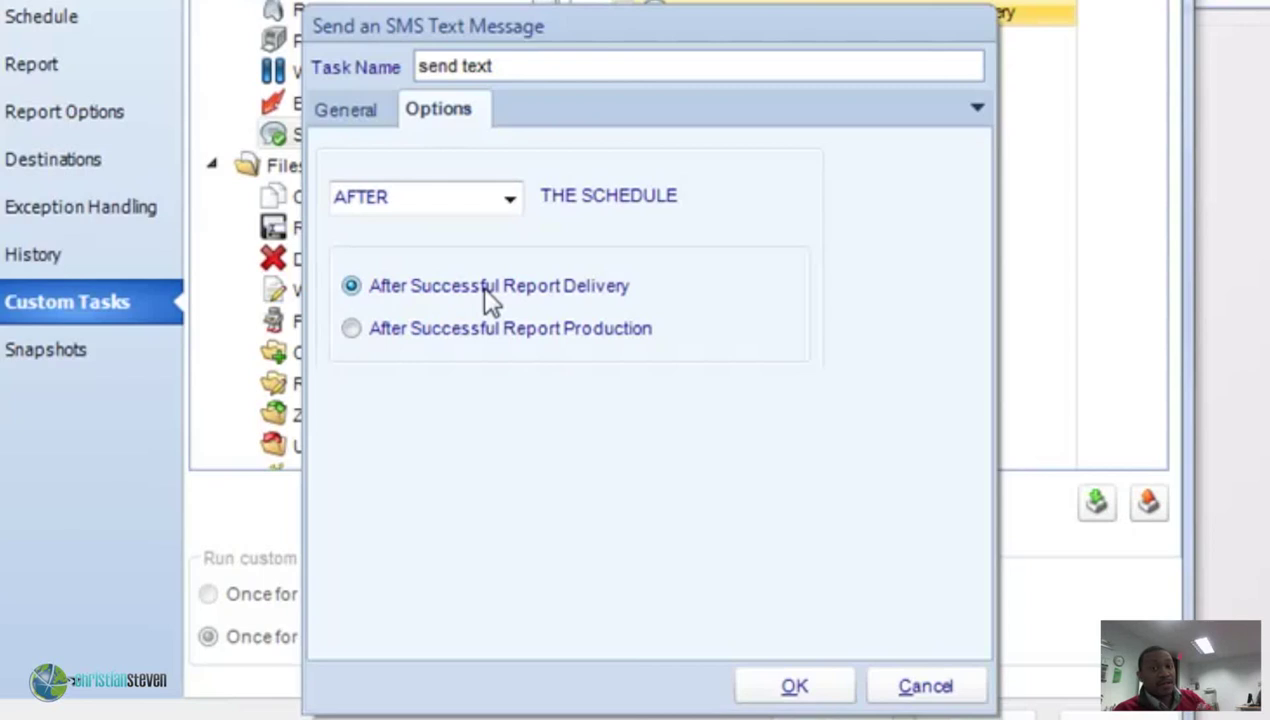